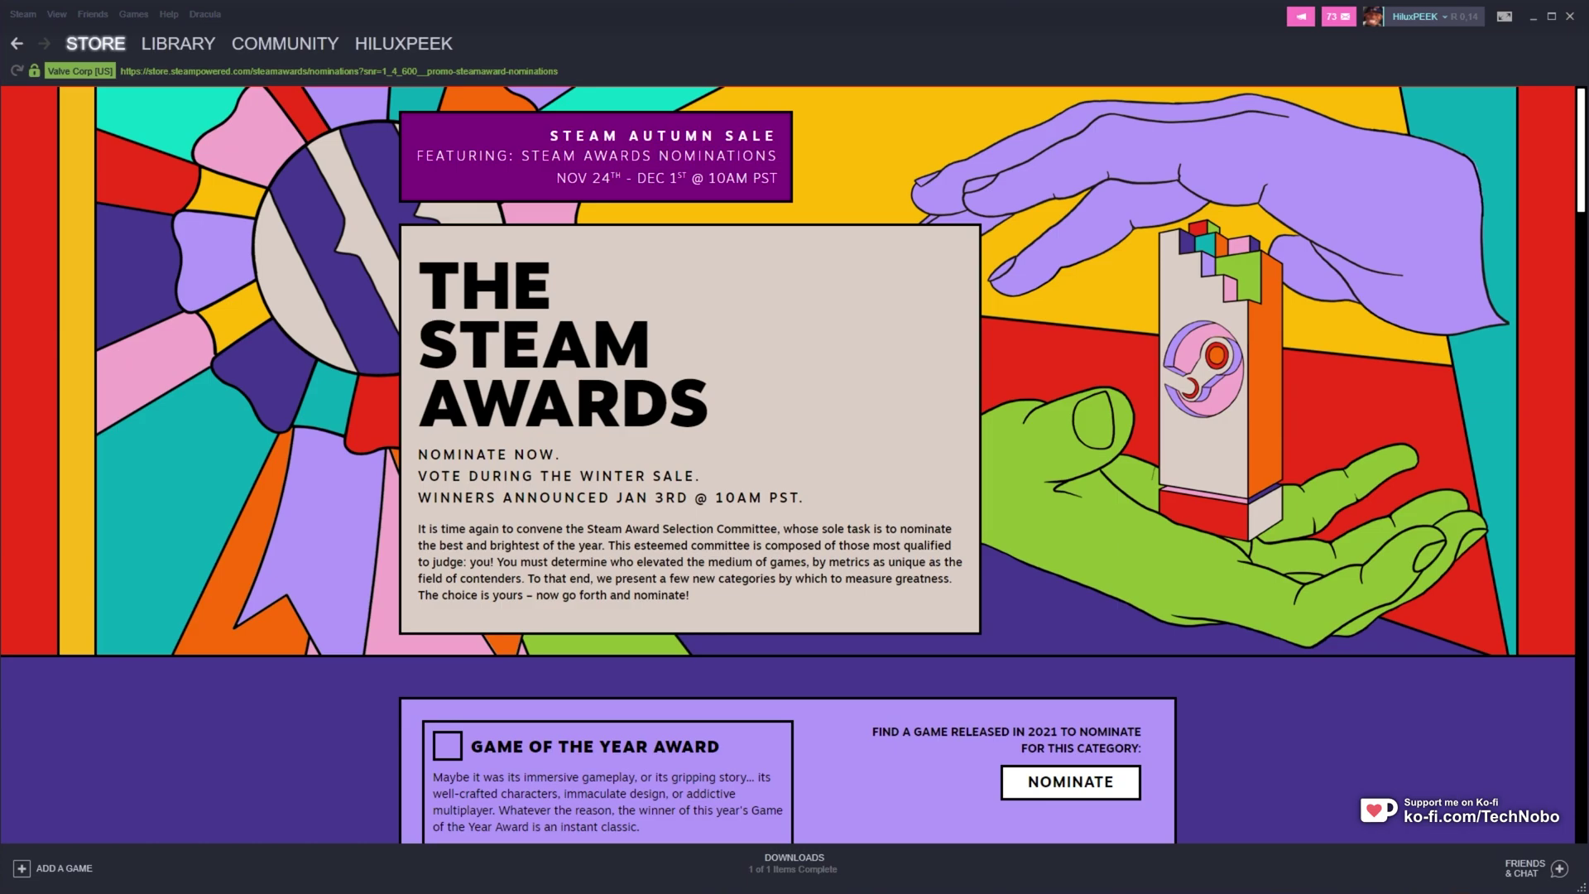
# Look through the Steam Awards page, from the award categories to the badge tasks, badge levels, badge FAQs and nomination FAQs
pyautogui.moveTo(546, 414); pyautogui.dragTo(905, 405)
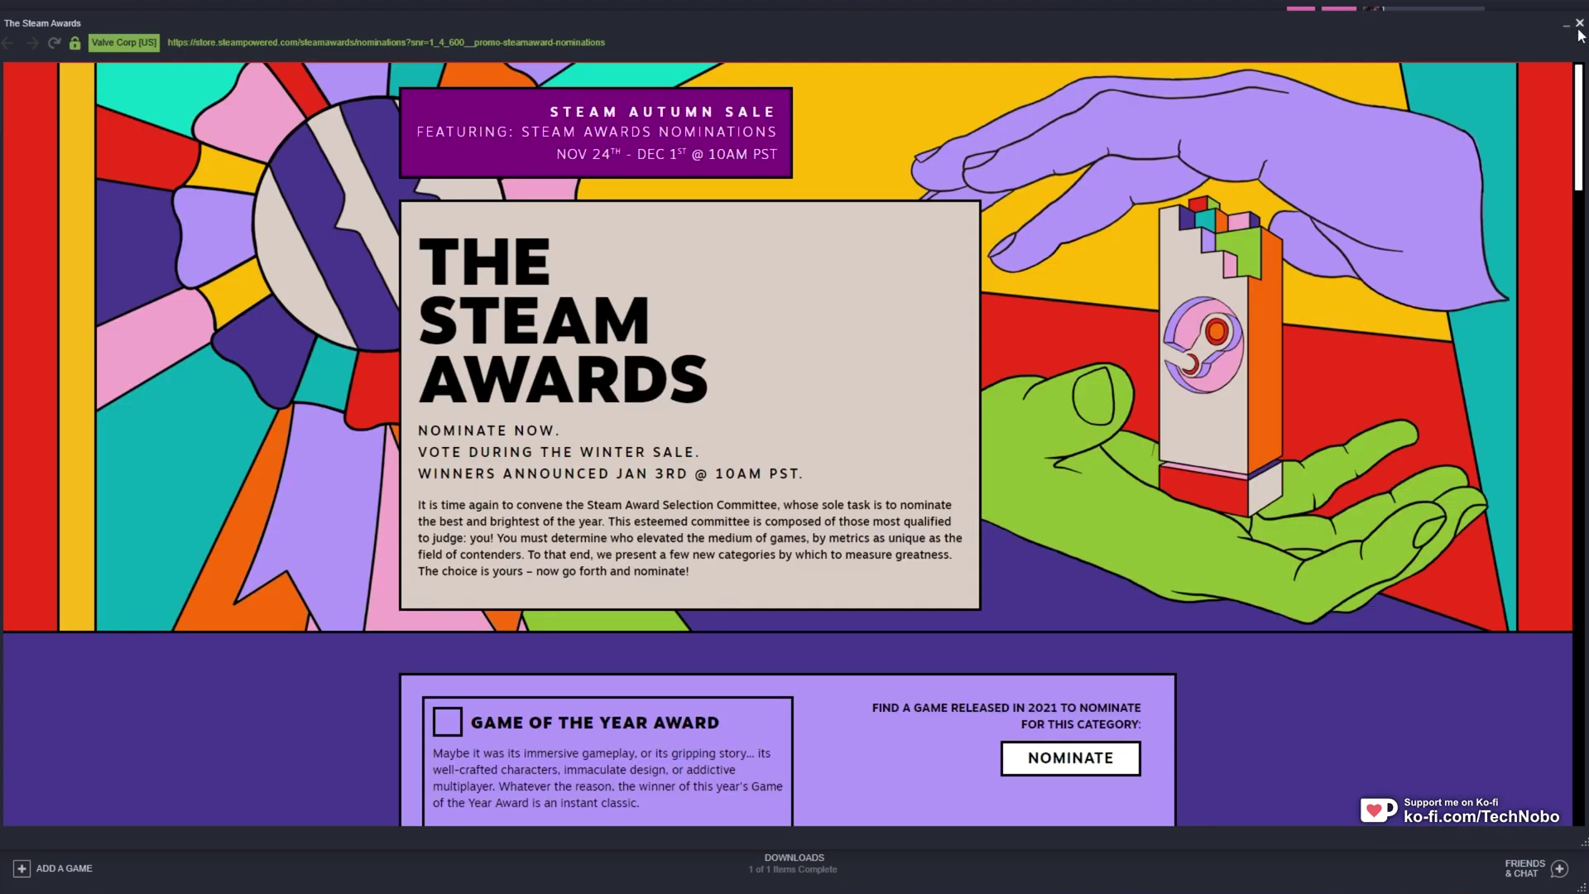
pyautogui.click(1578, 25)
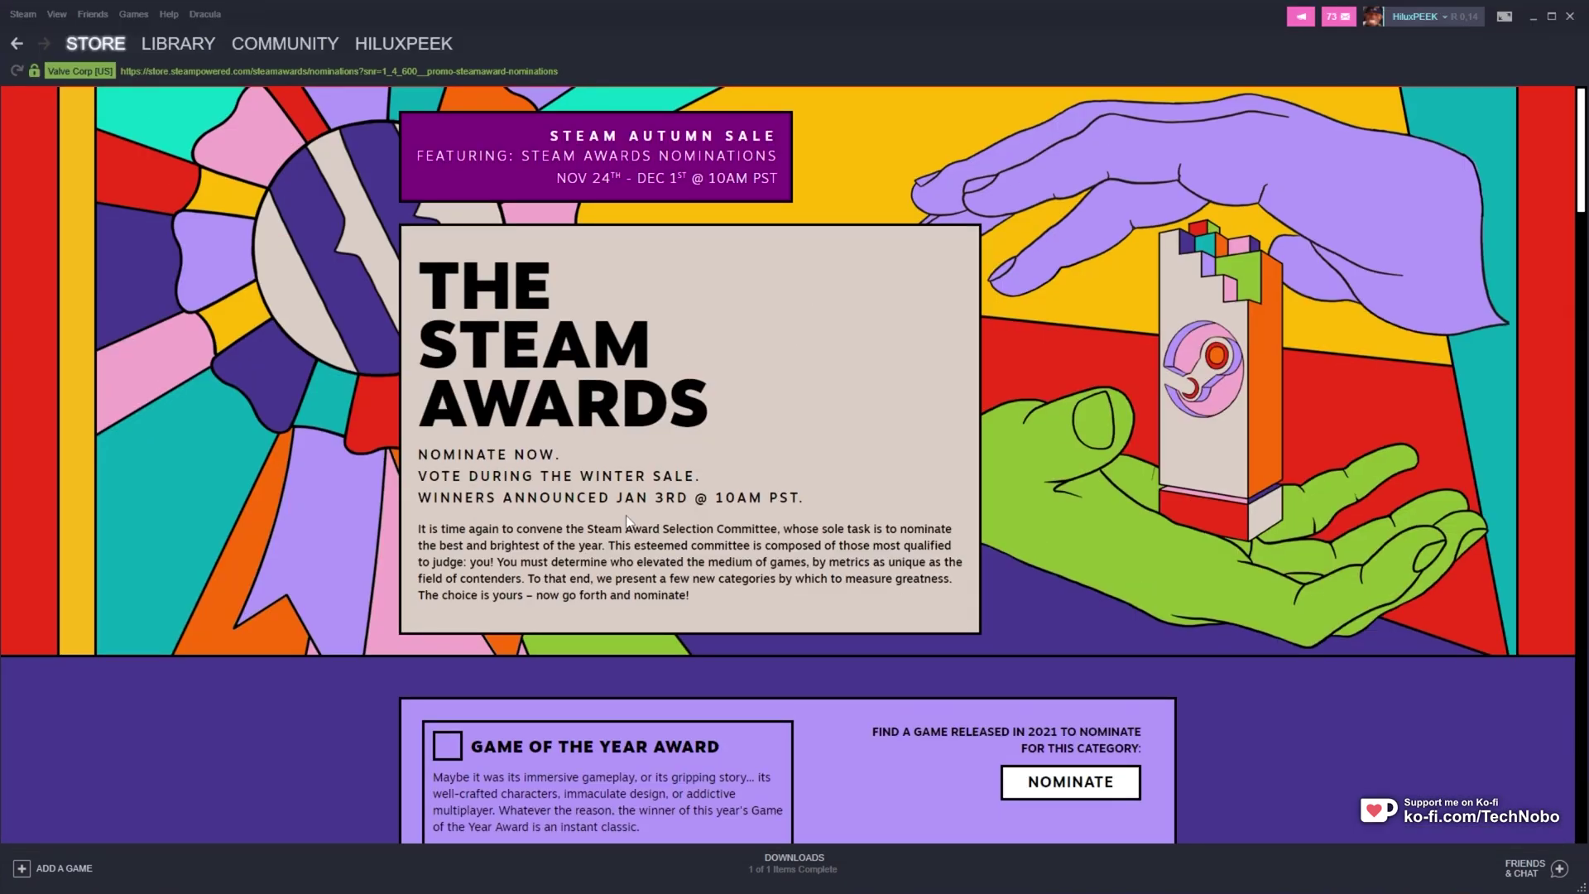
pyautogui.scroll(-10, 722, 446)
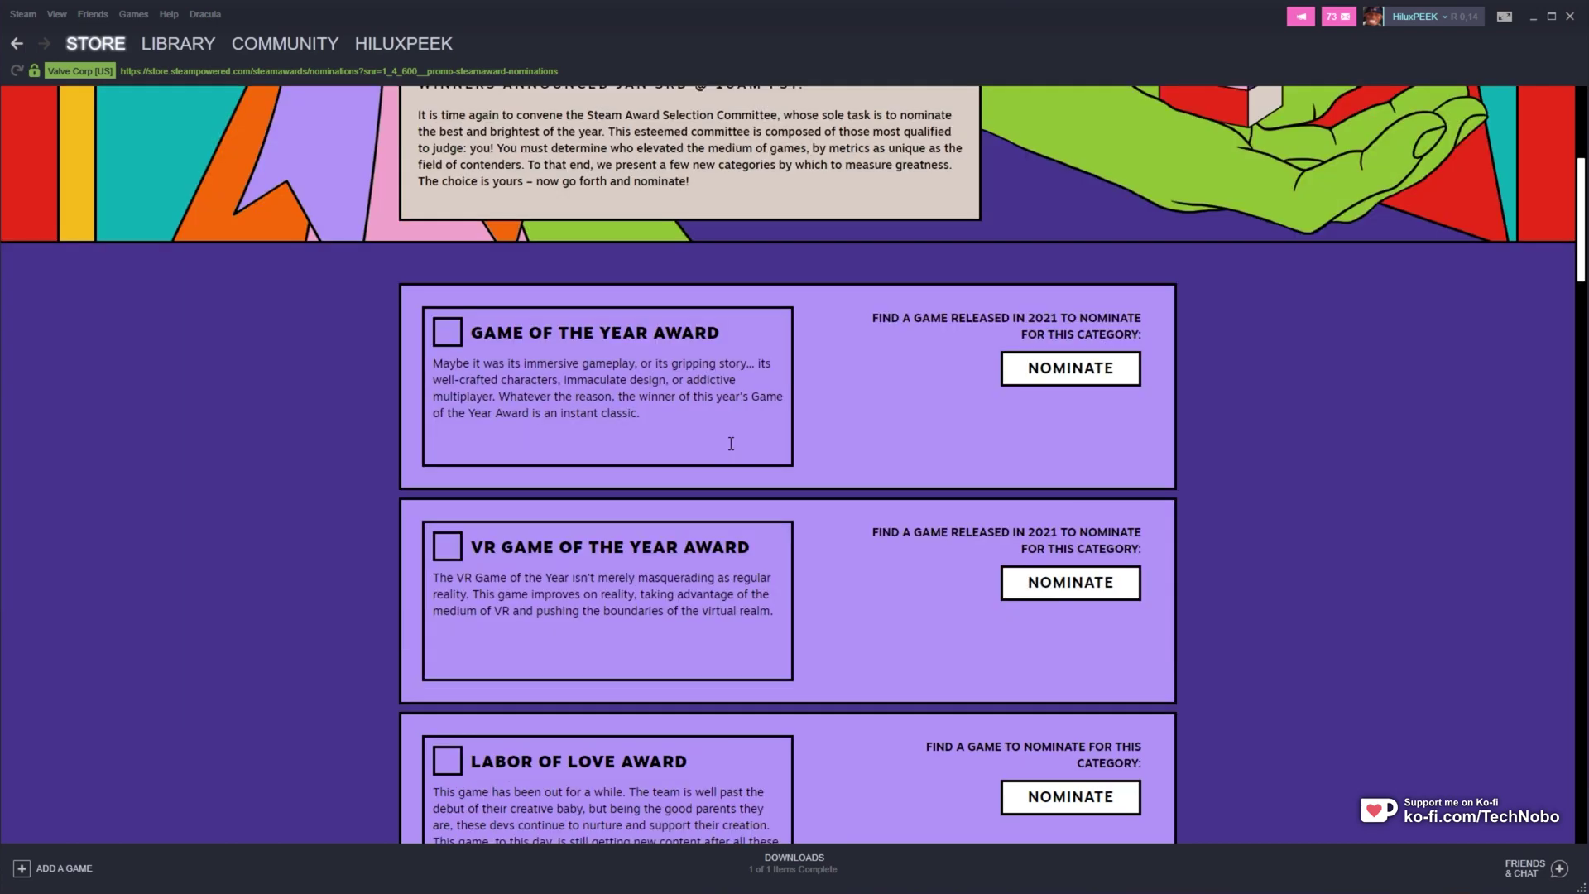
pyautogui.scroll(-12, 724, 451)
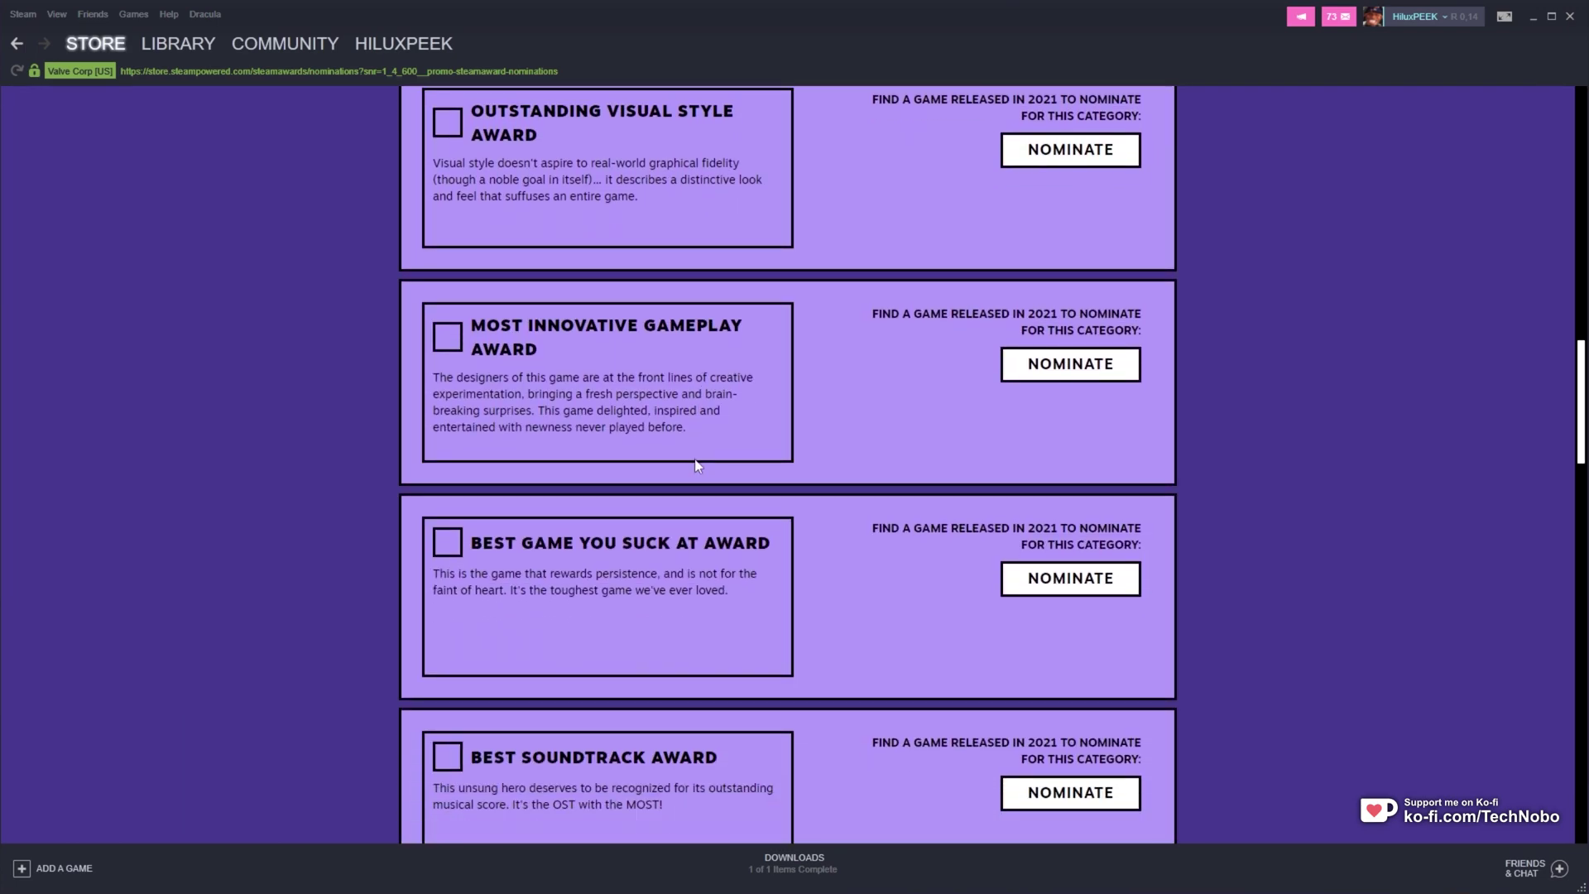
pyautogui.scroll(-7, 631, 515)
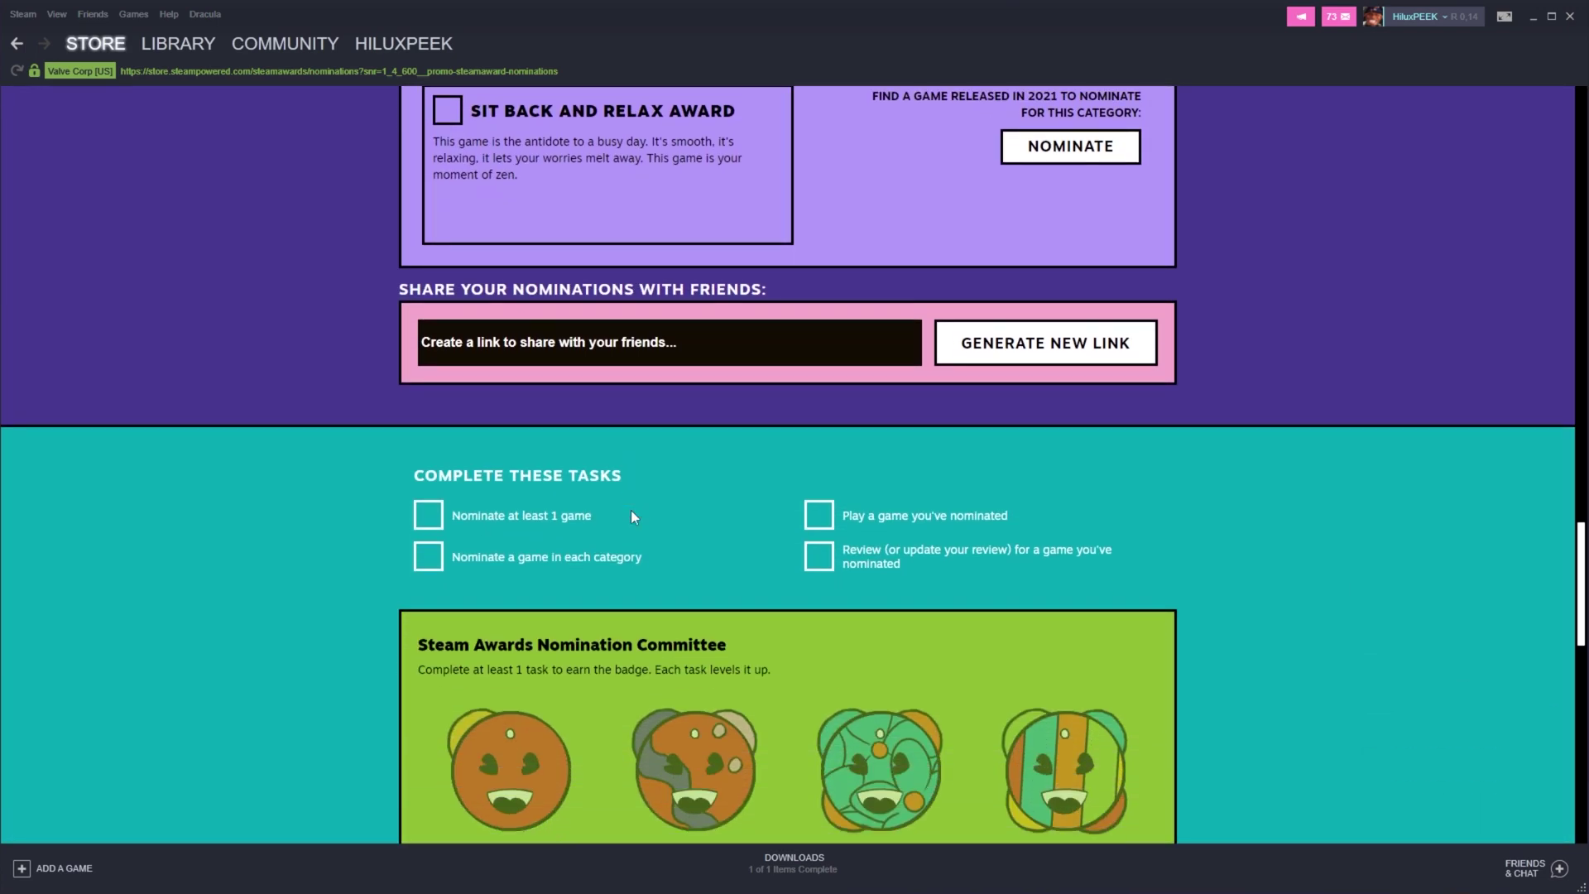
pyautogui.scroll(-1, 827, 323)
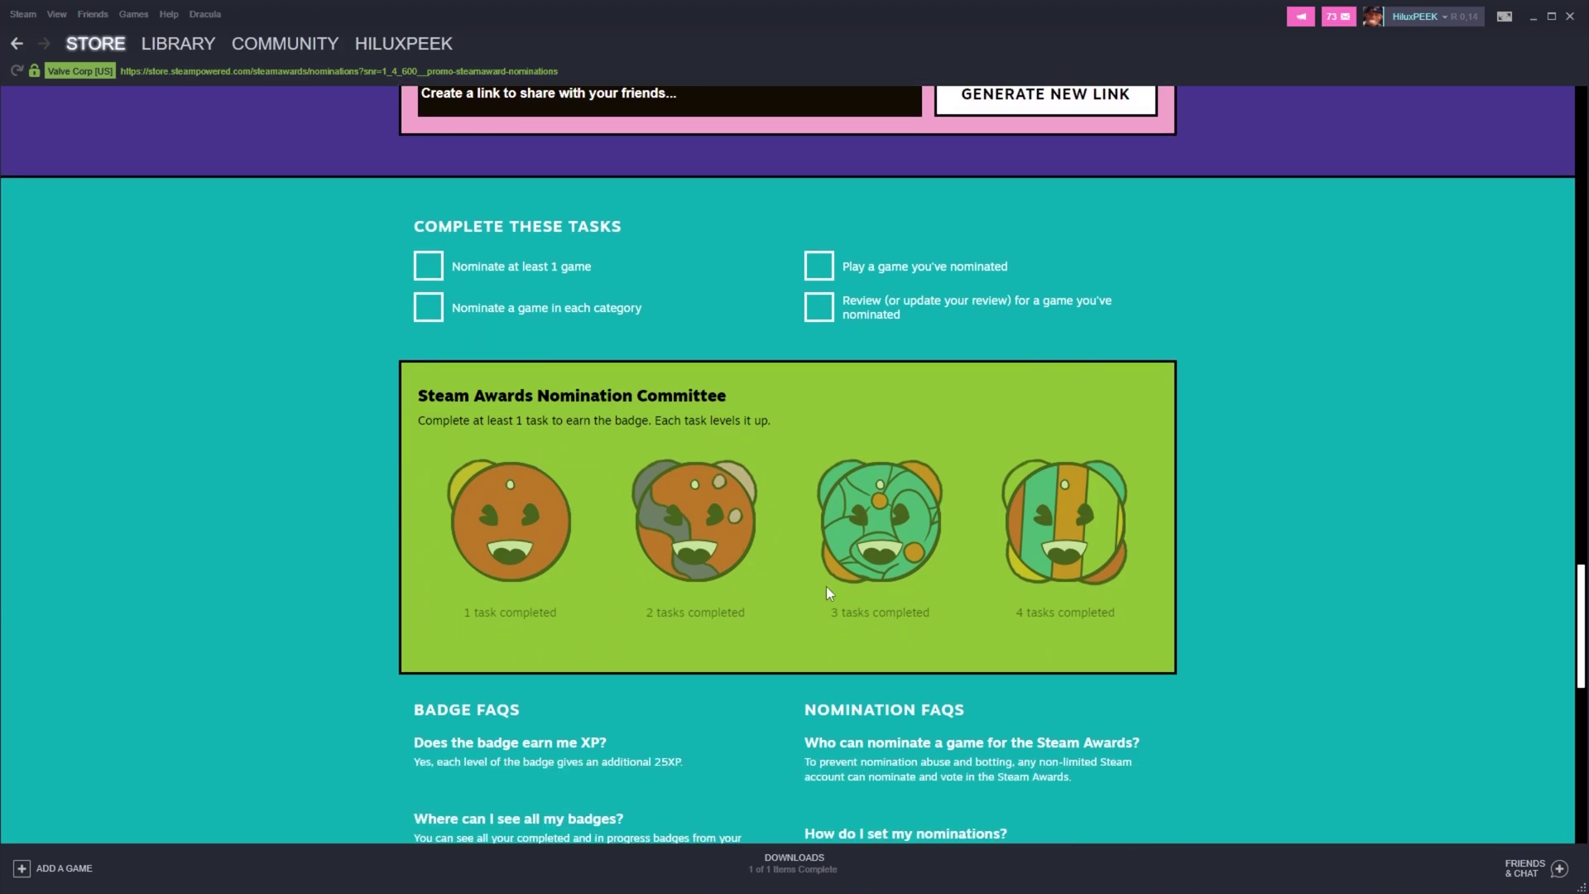
pyautogui.scroll(-2, 791, 547)
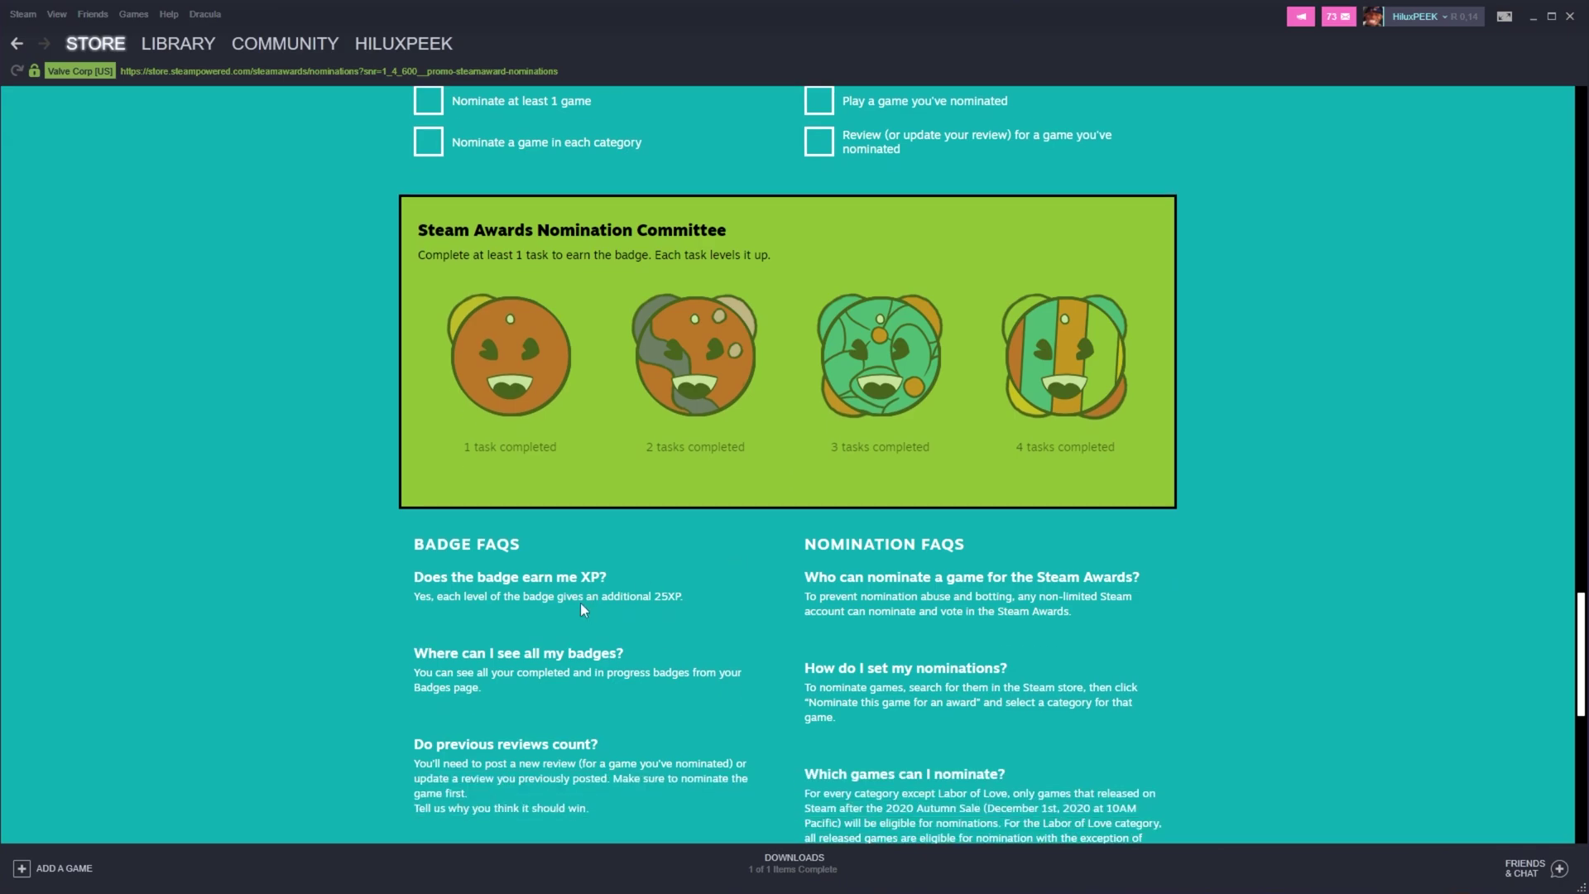
pyautogui.moveTo(681, 596); pyautogui.dragTo(654, 602)
pyautogui.scroll(-3, 715, 617)
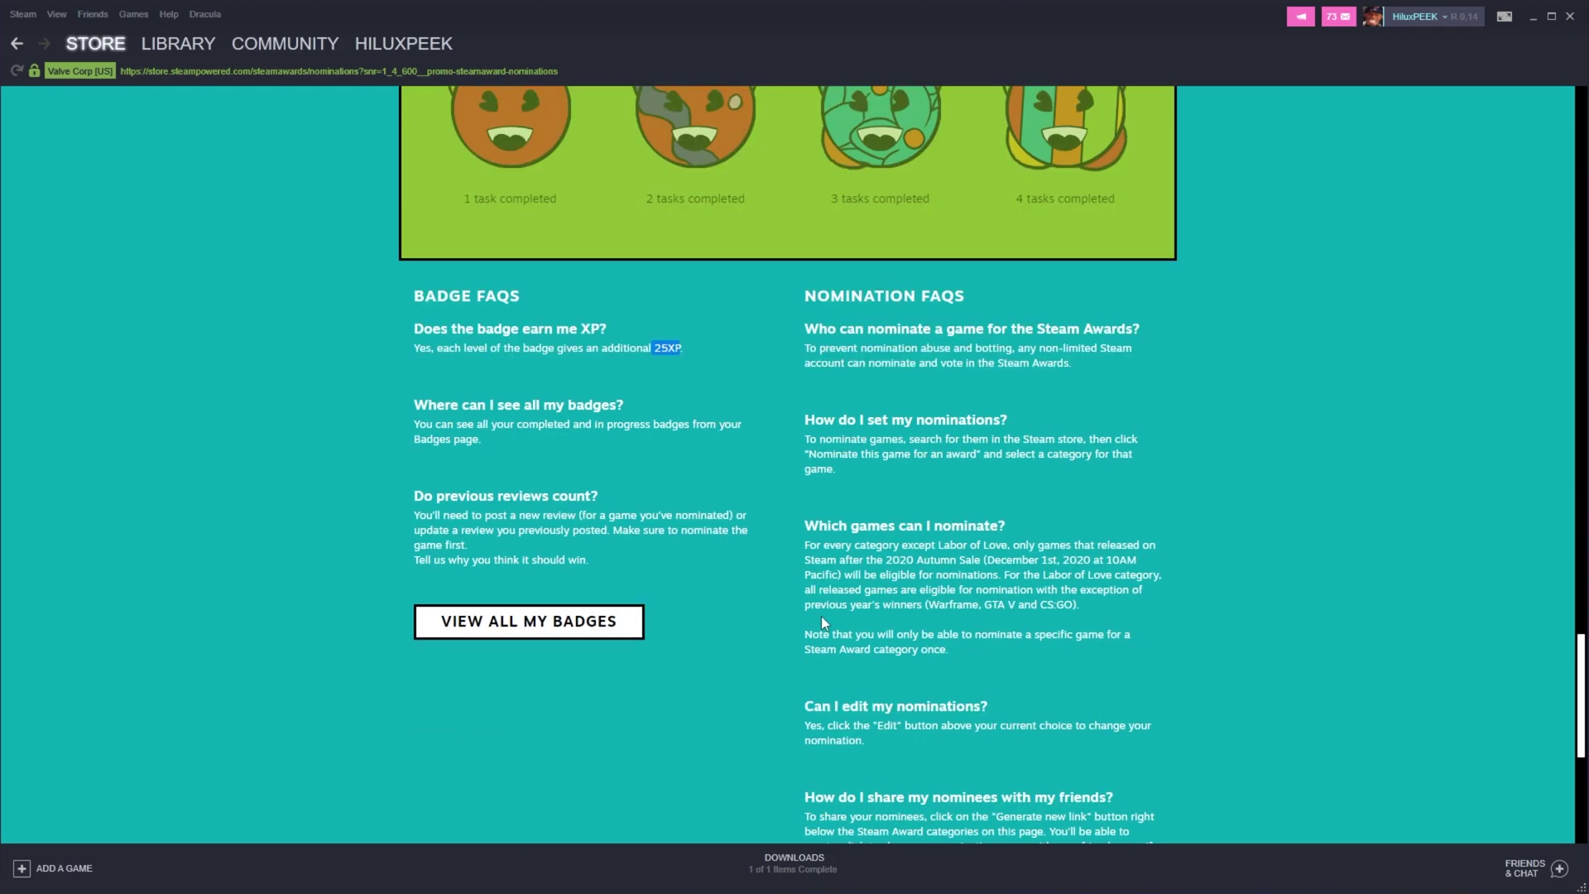
pyautogui.scroll(-1, 821, 632)
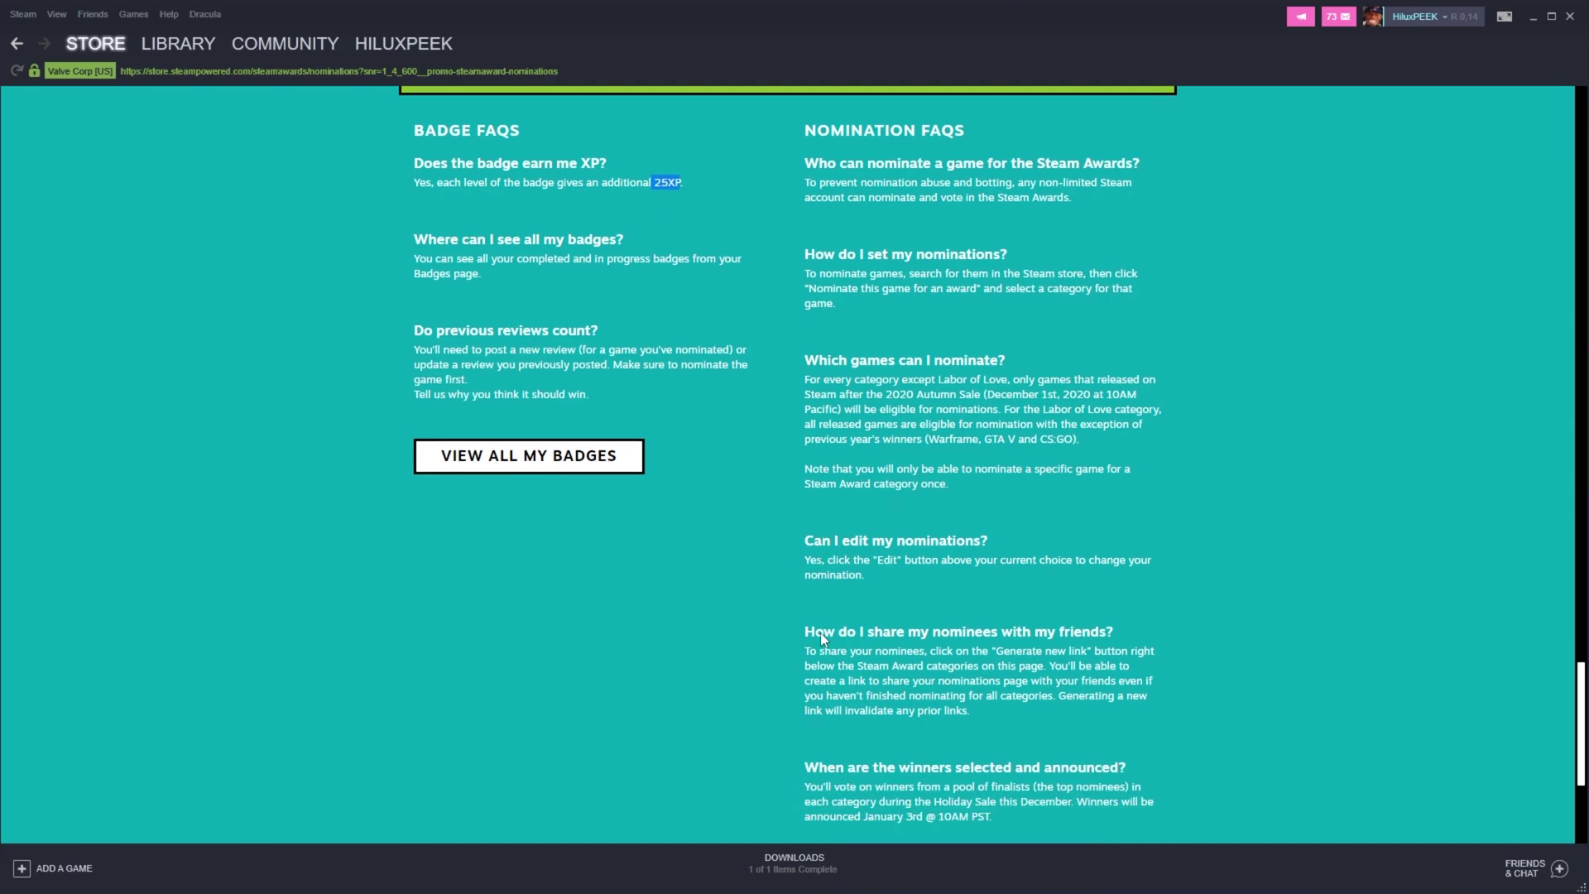
# Highlight the badge tasks for nominating at least 1 game and nominating a game in each category
pyautogui.scroll(7, 821, 632)
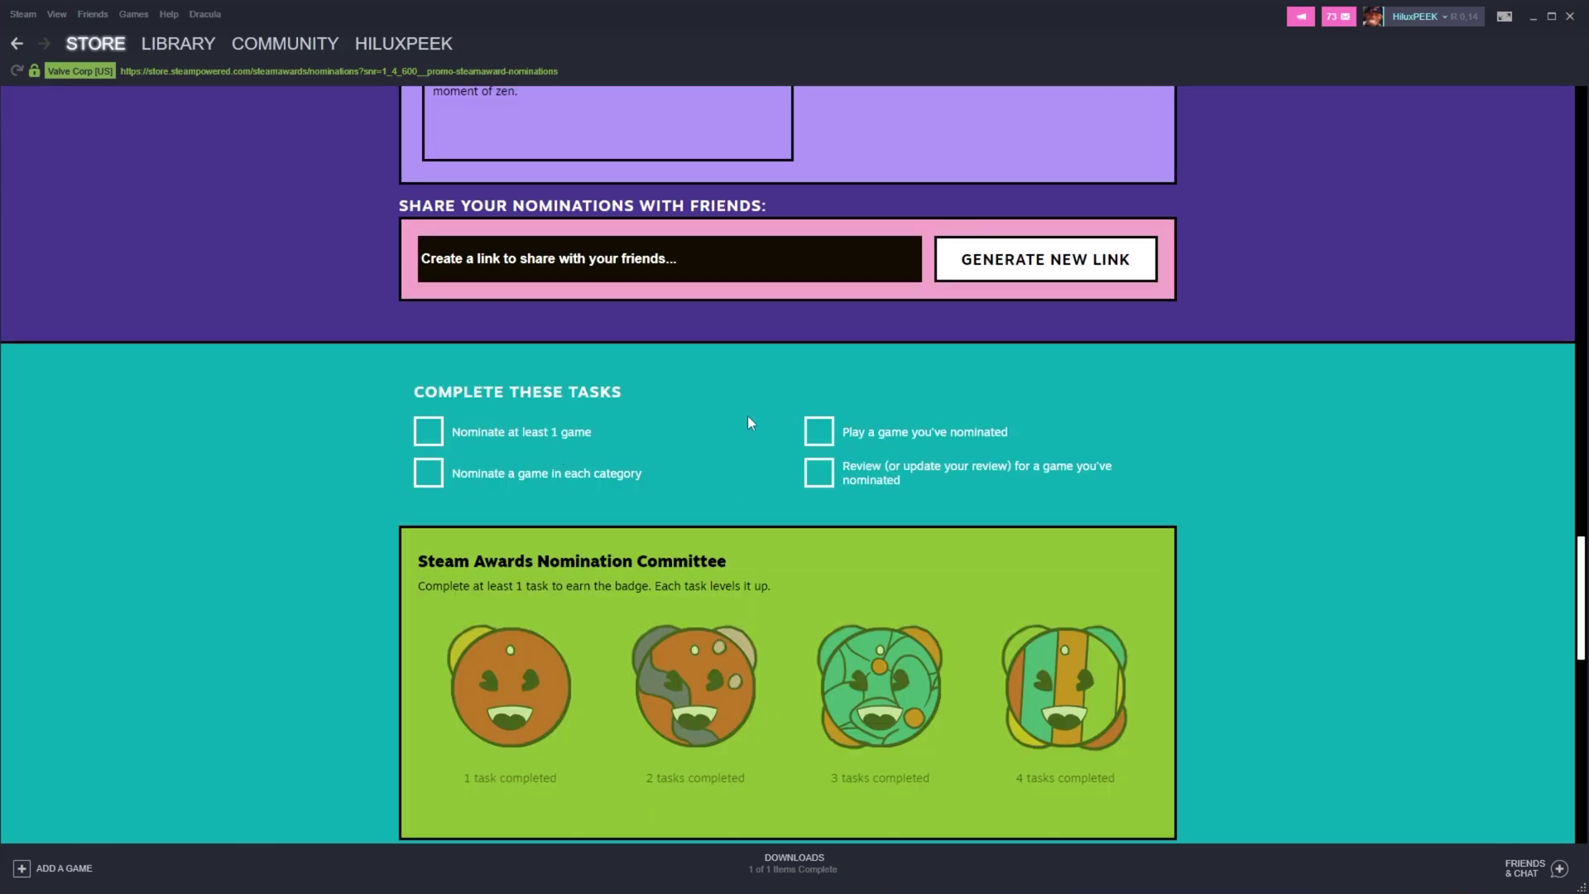
pyautogui.moveTo(593, 431); pyautogui.dragTo(482, 462)
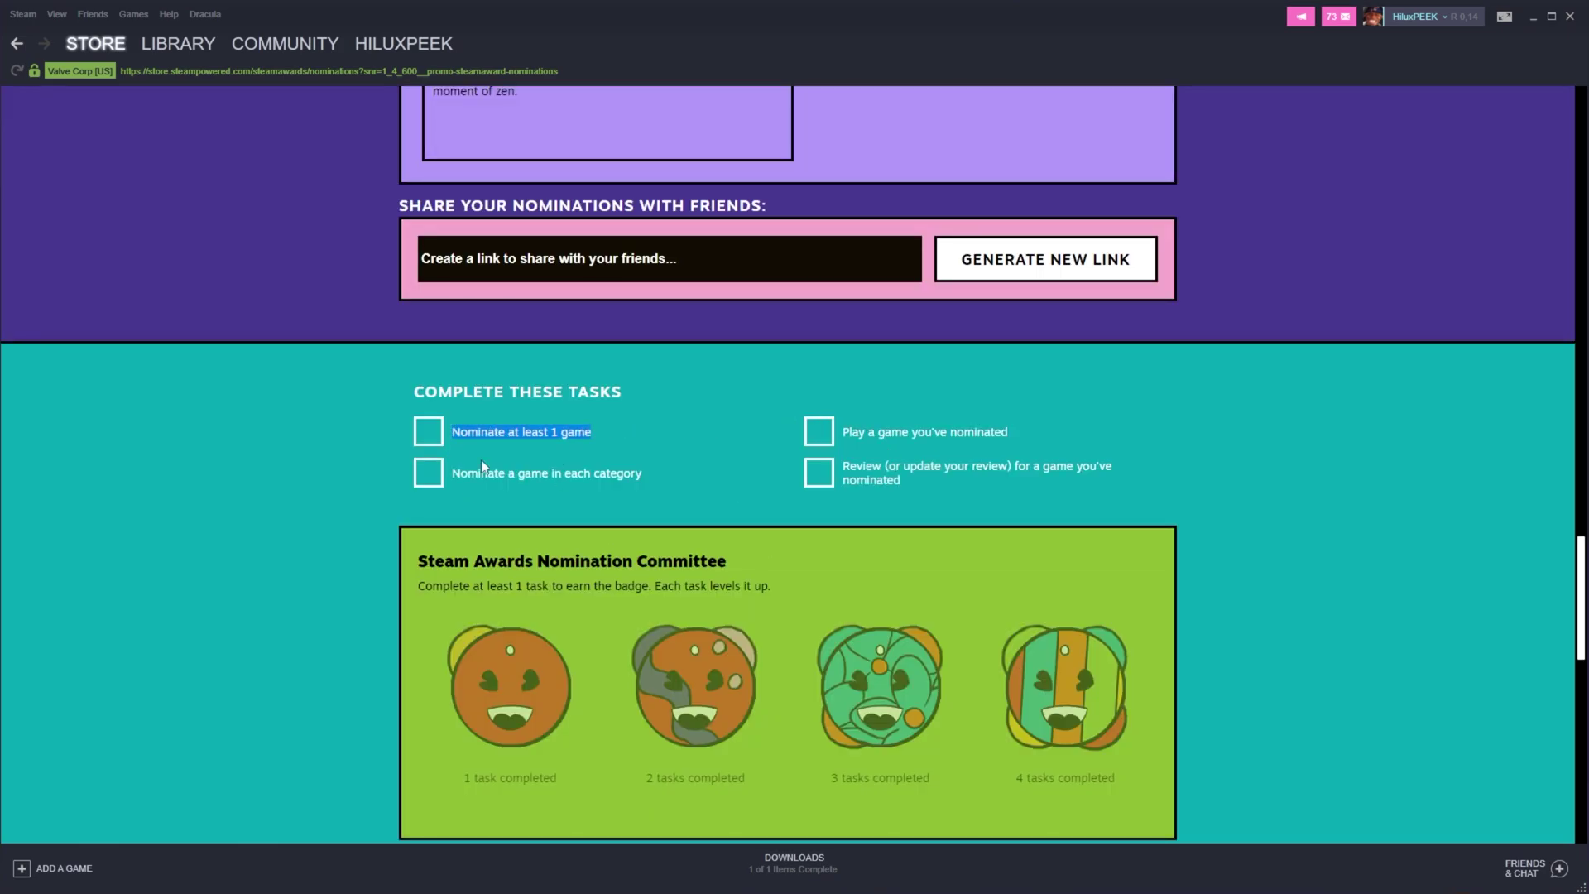
pyautogui.moveTo(688, 464); pyautogui.dragTo(468, 490)
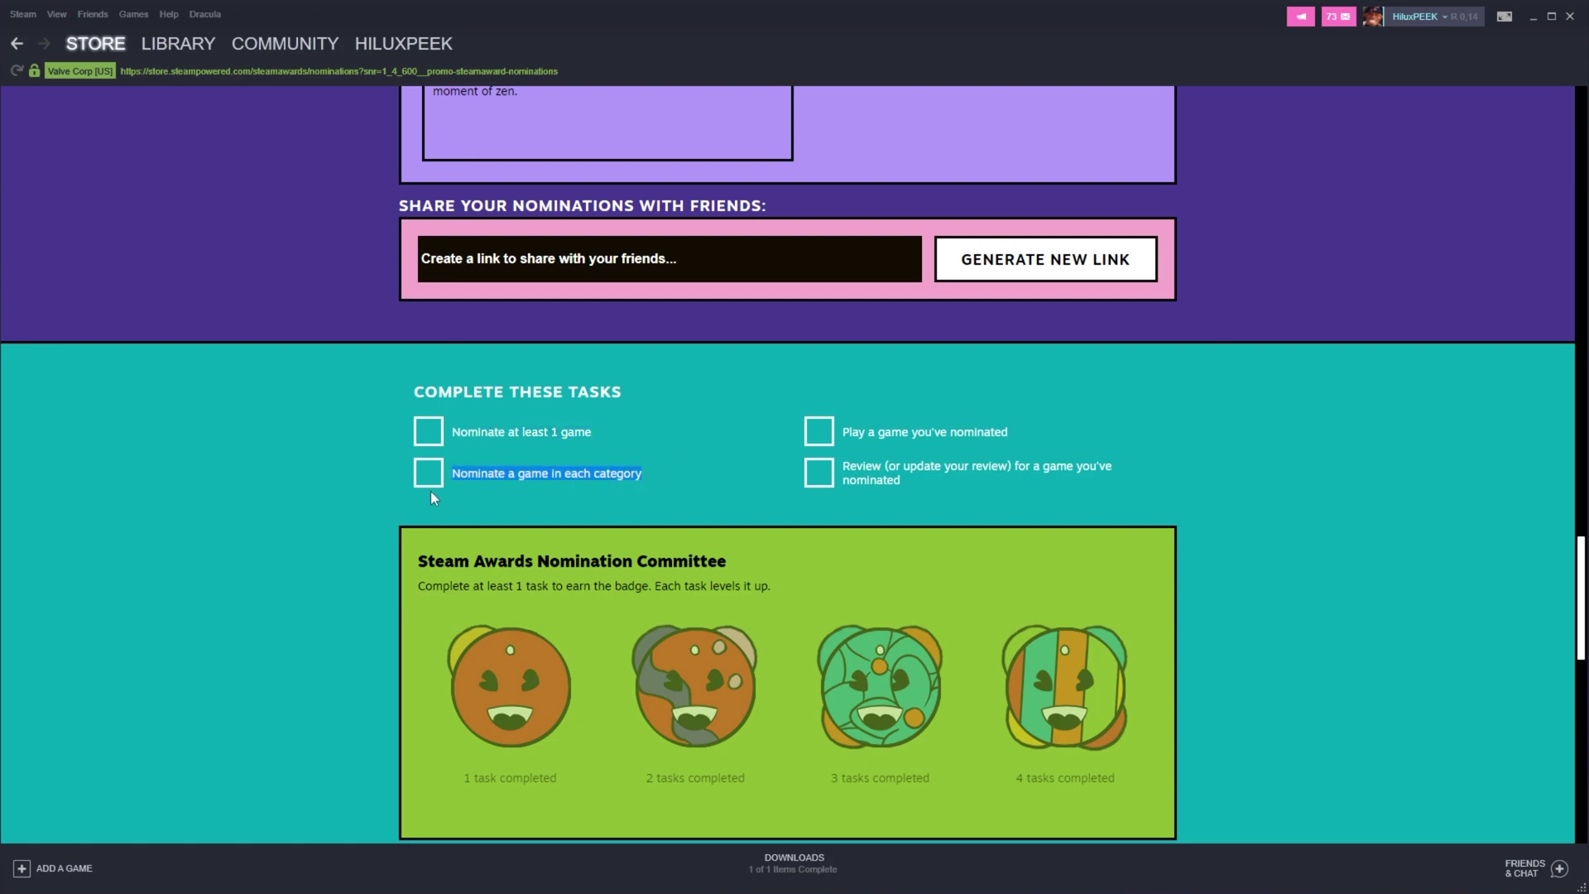
# Open the nomination choices for the Game of the Year Award and go to the store search for a game released this year
pyautogui.scroll(20, 862, 474)
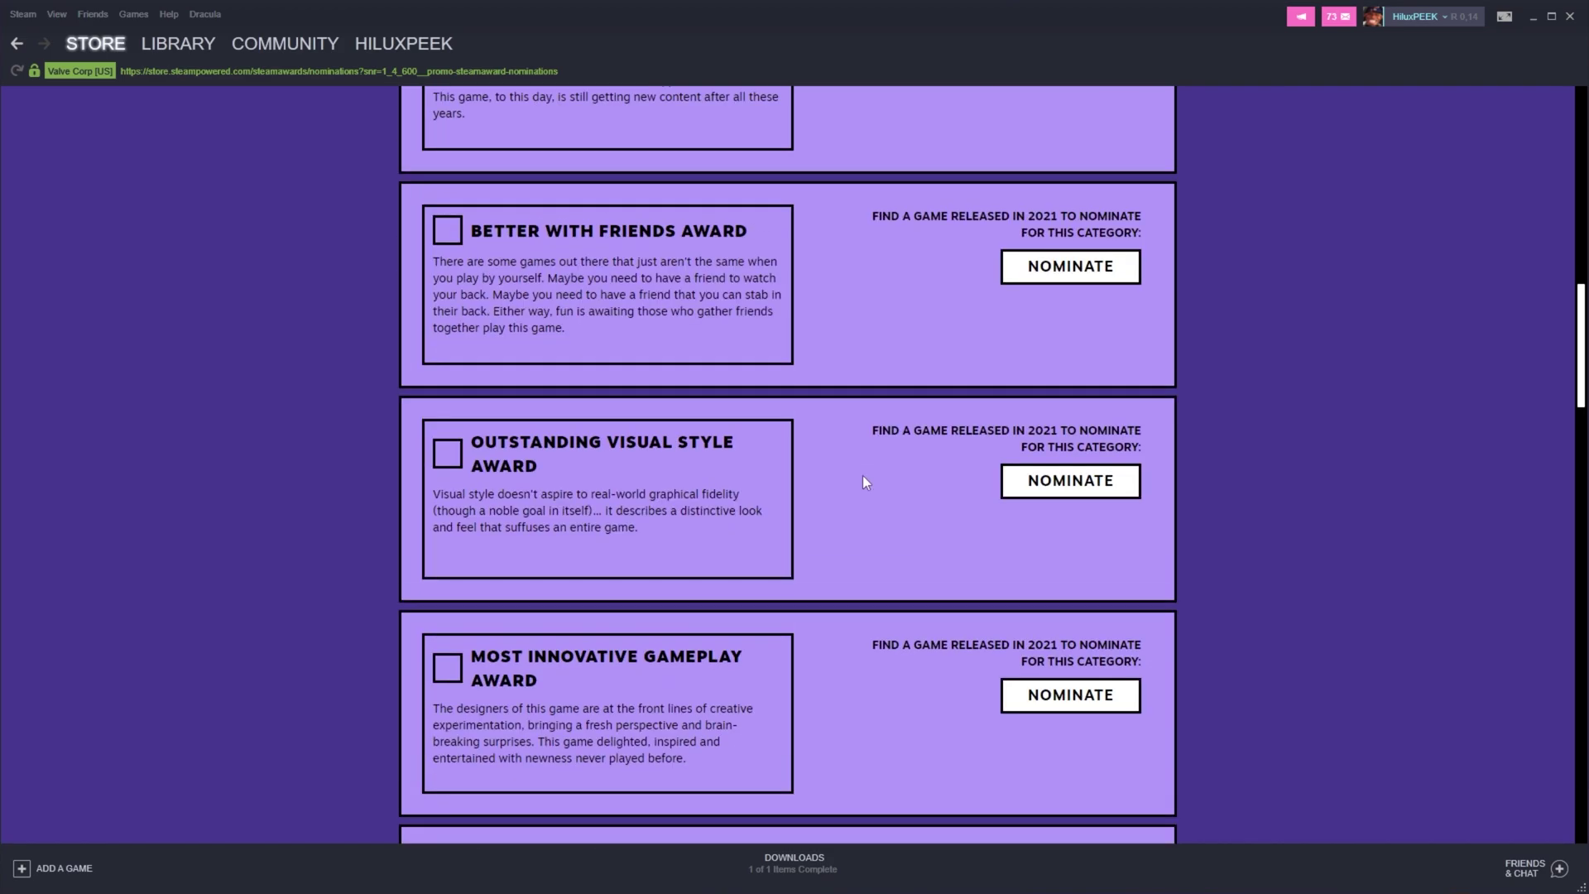
pyautogui.scroll(-5, 858, 475)
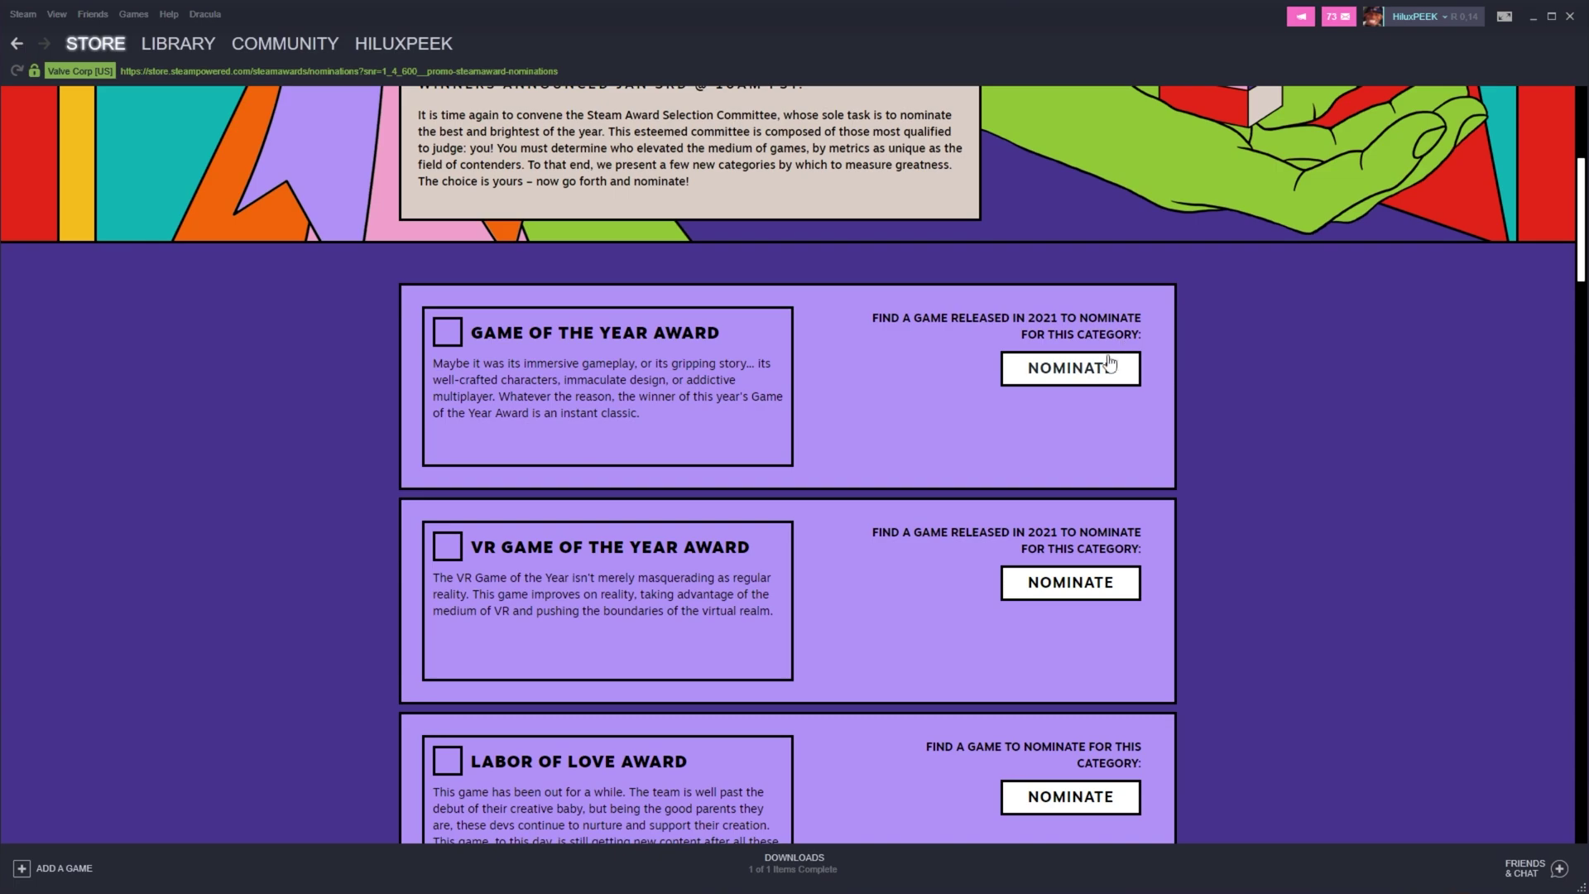
pyautogui.click(1094, 370)
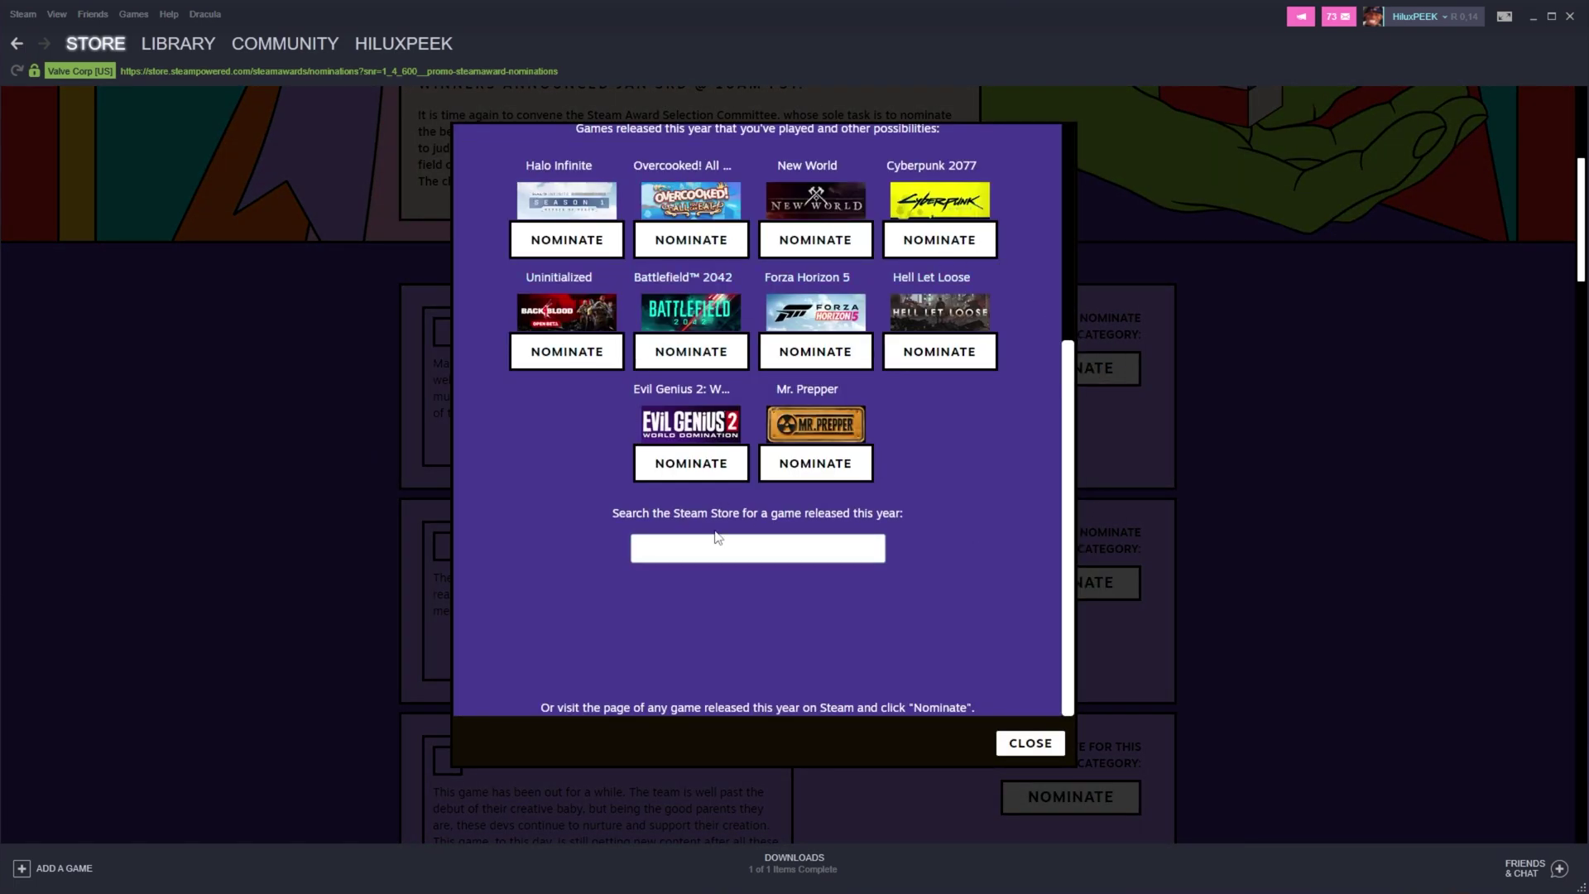
pyautogui.scroll(2, 741, 429)
pyautogui.scroll(-4, 745, 463)
pyautogui.click(770, 546)
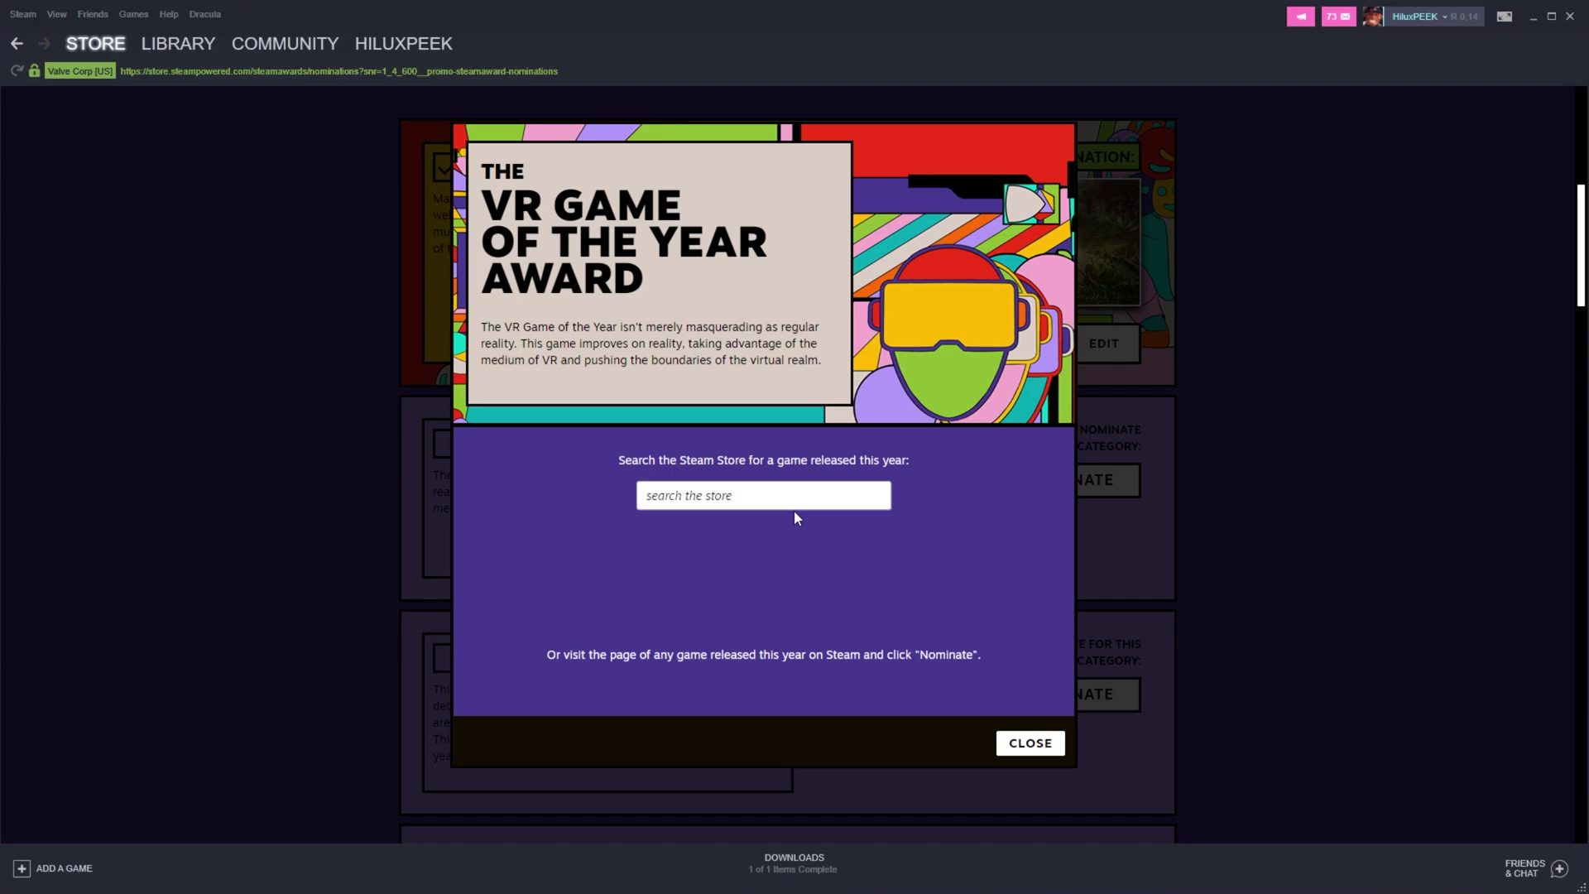
# Leave the VR Game of the Year nomination dialog and review the nominations across the award categories and the review task
pyautogui.scroll(-5, 793, 509)
pyautogui.click(1221, 438)
pyautogui.scroll(10, 1218, 435)
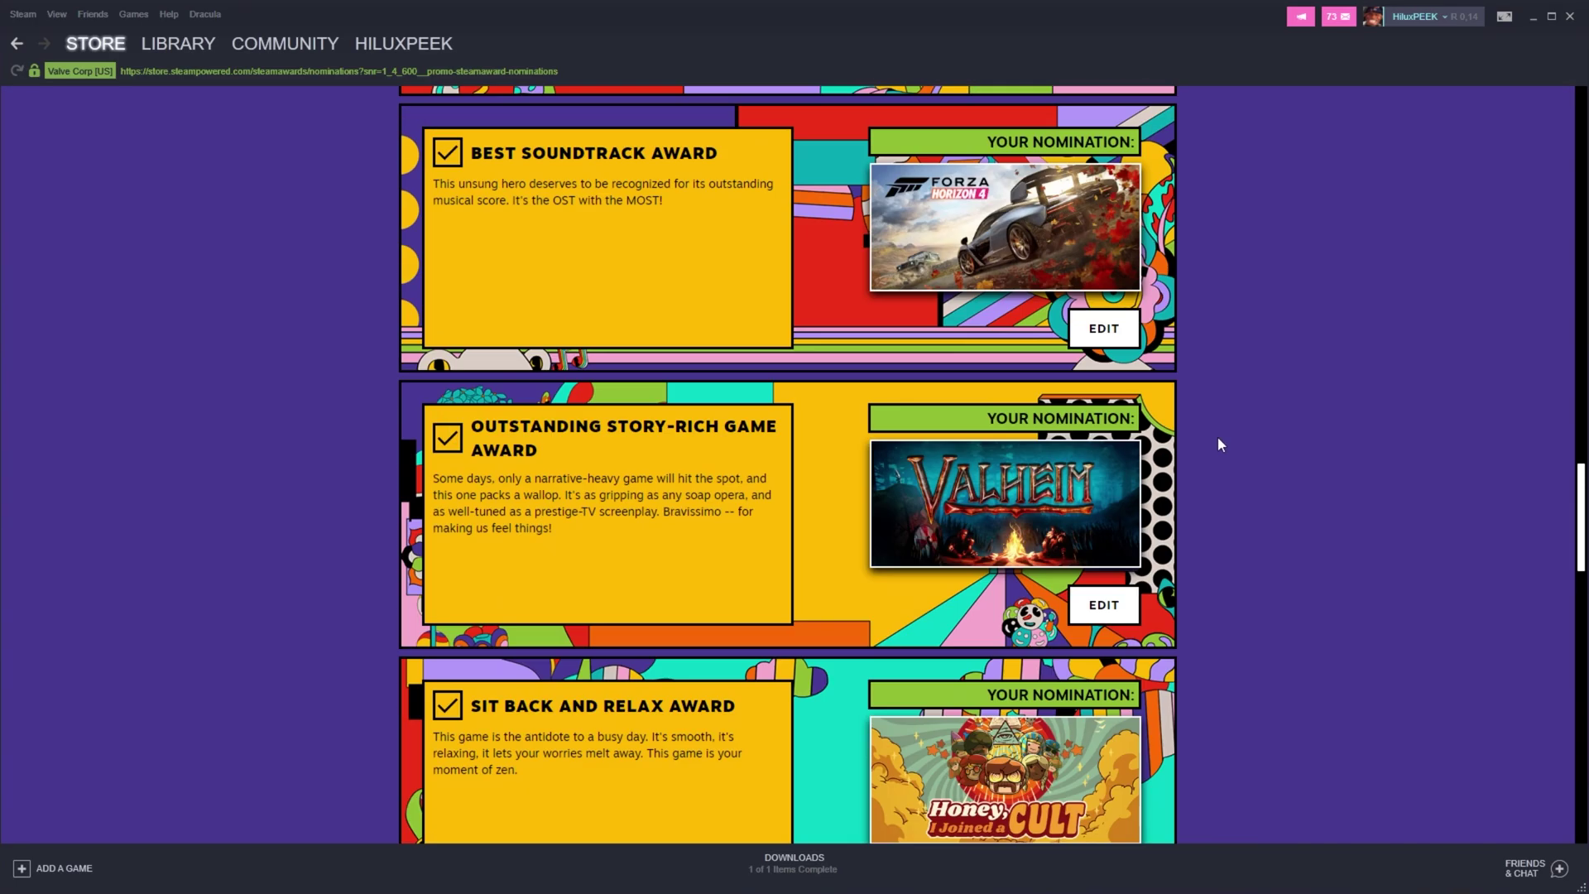
pyautogui.scroll(15, 1218, 436)
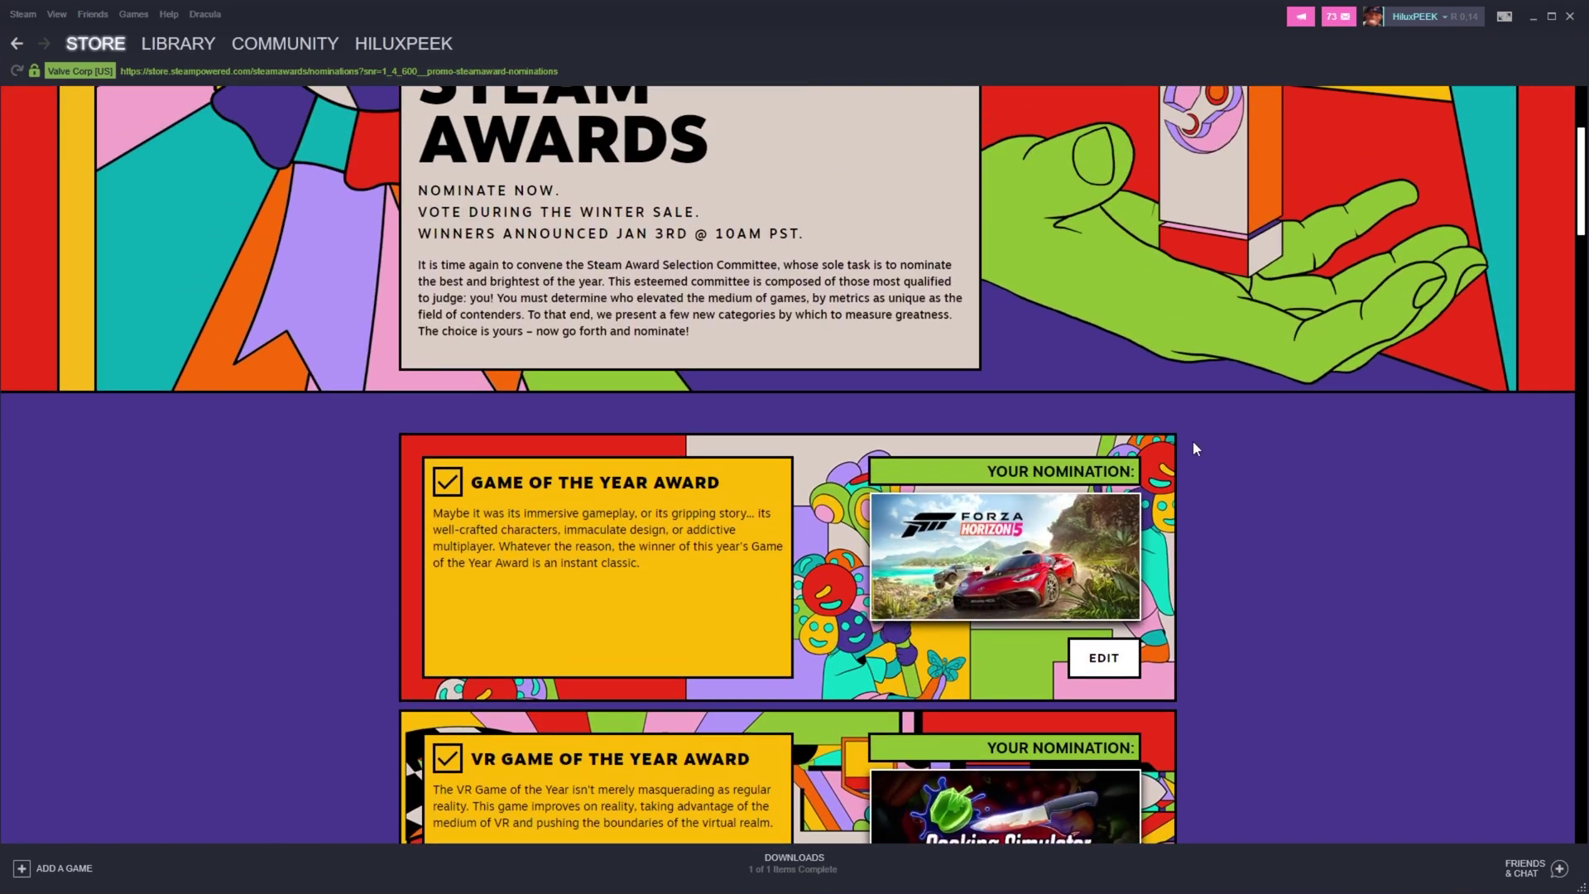
pyautogui.scroll(-10, 1193, 443)
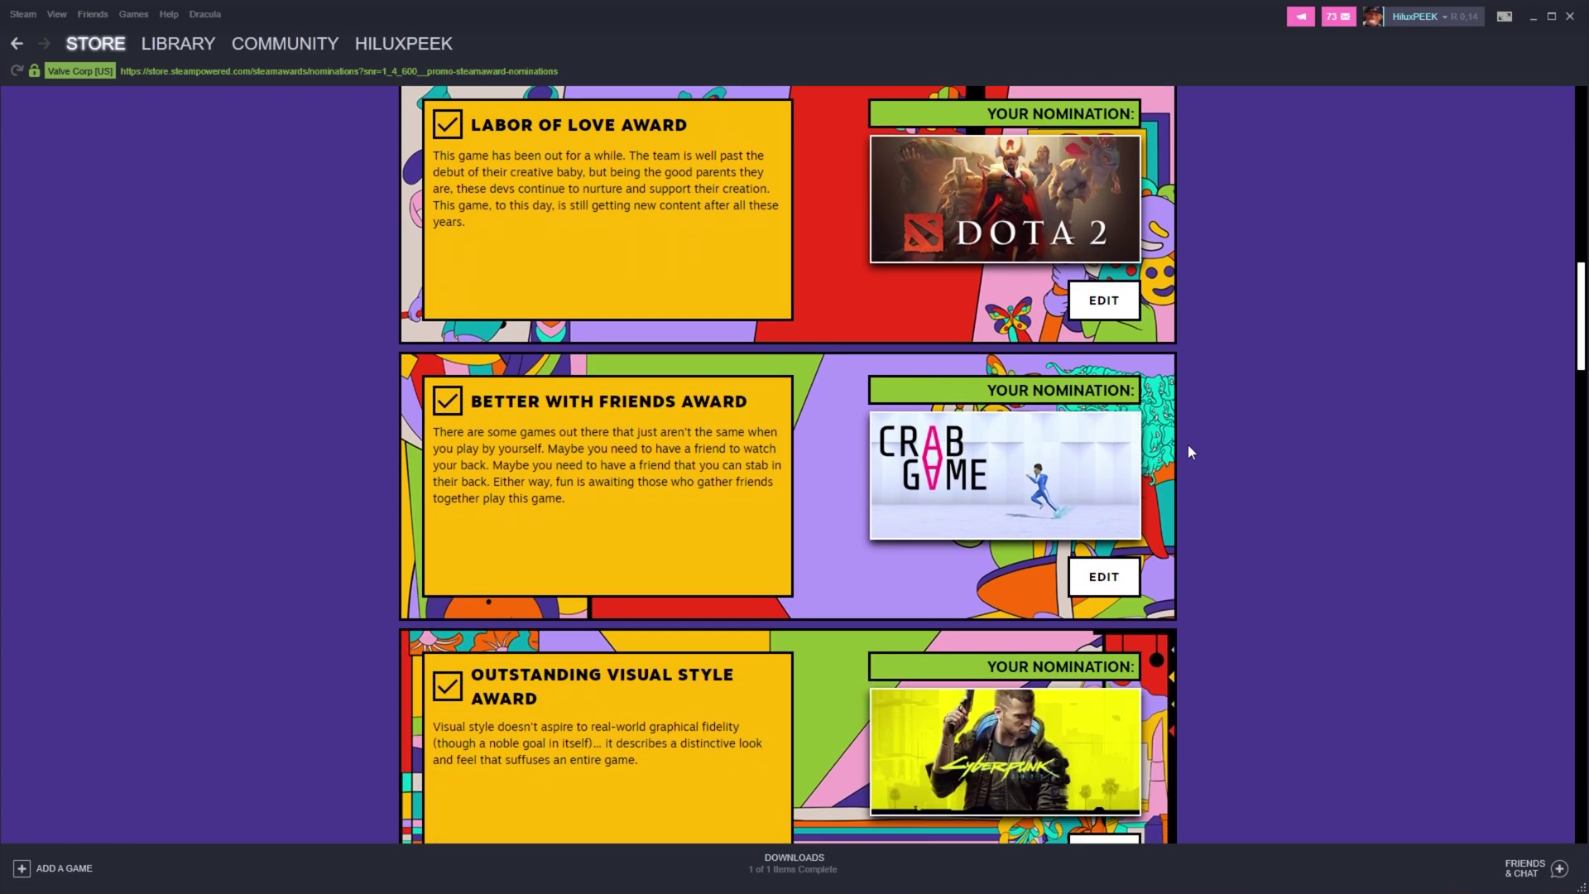
pyautogui.scroll(-12, 1190, 451)
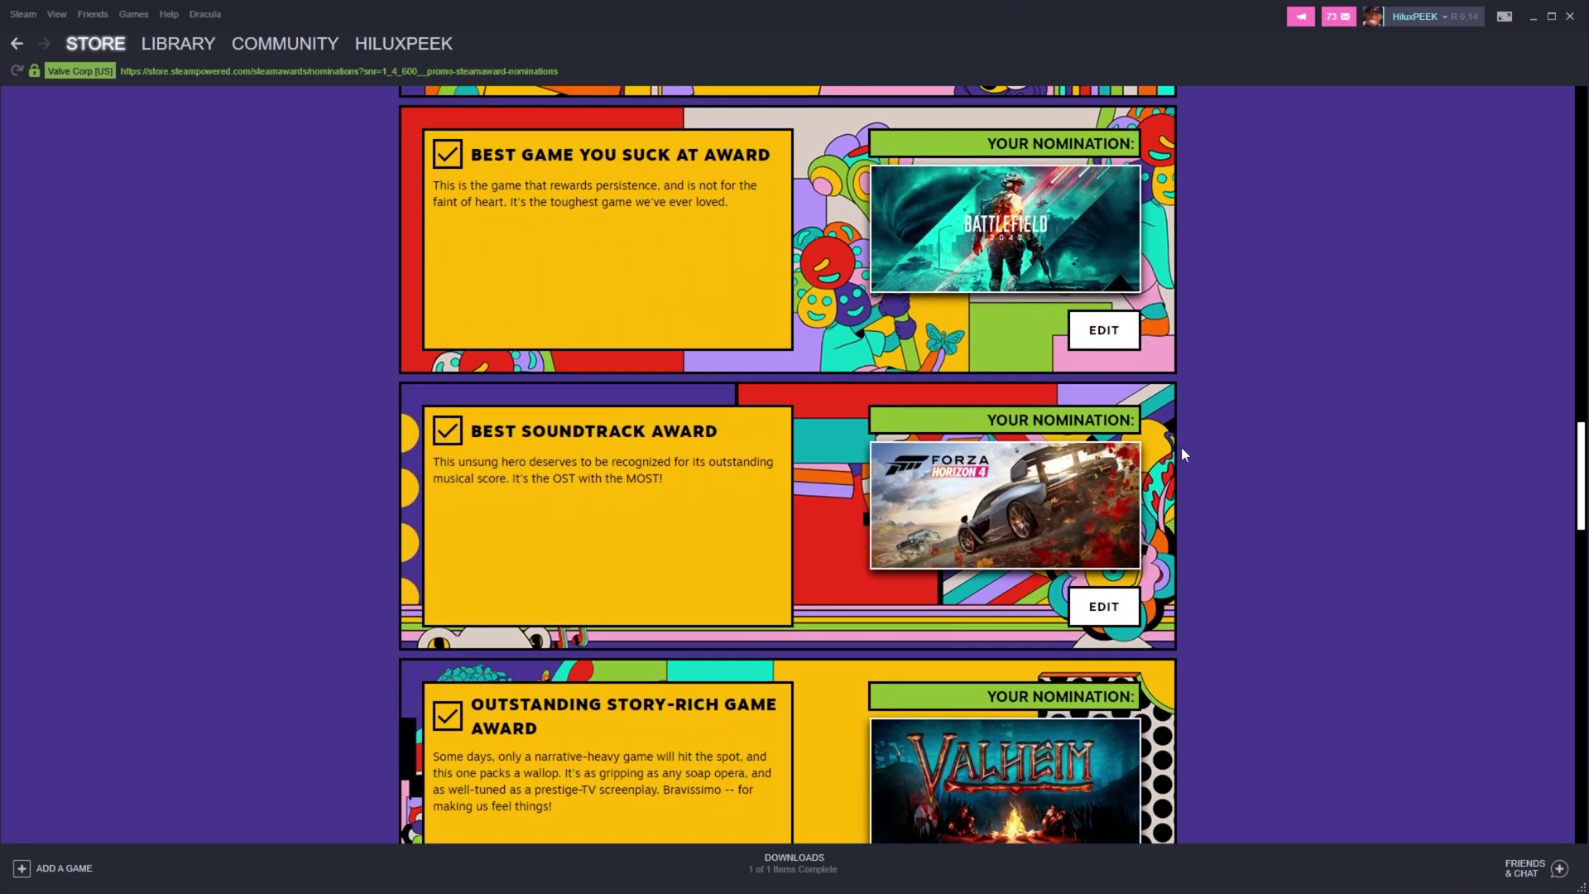
pyautogui.scroll(-11, 1181, 449)
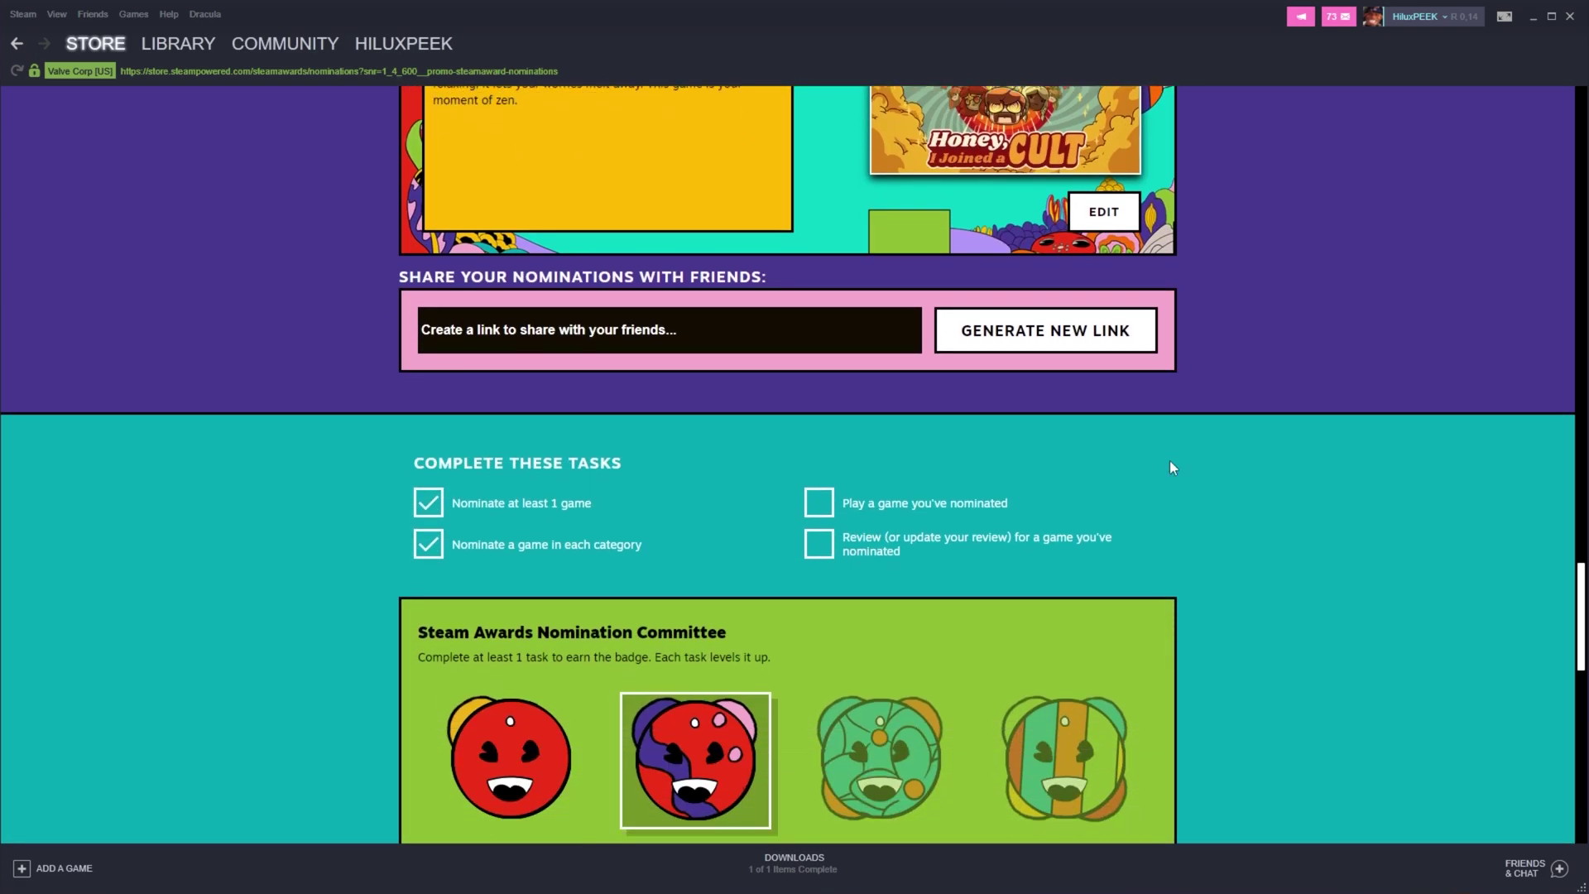
pyautogui.scroll(-4, 1169, 460)
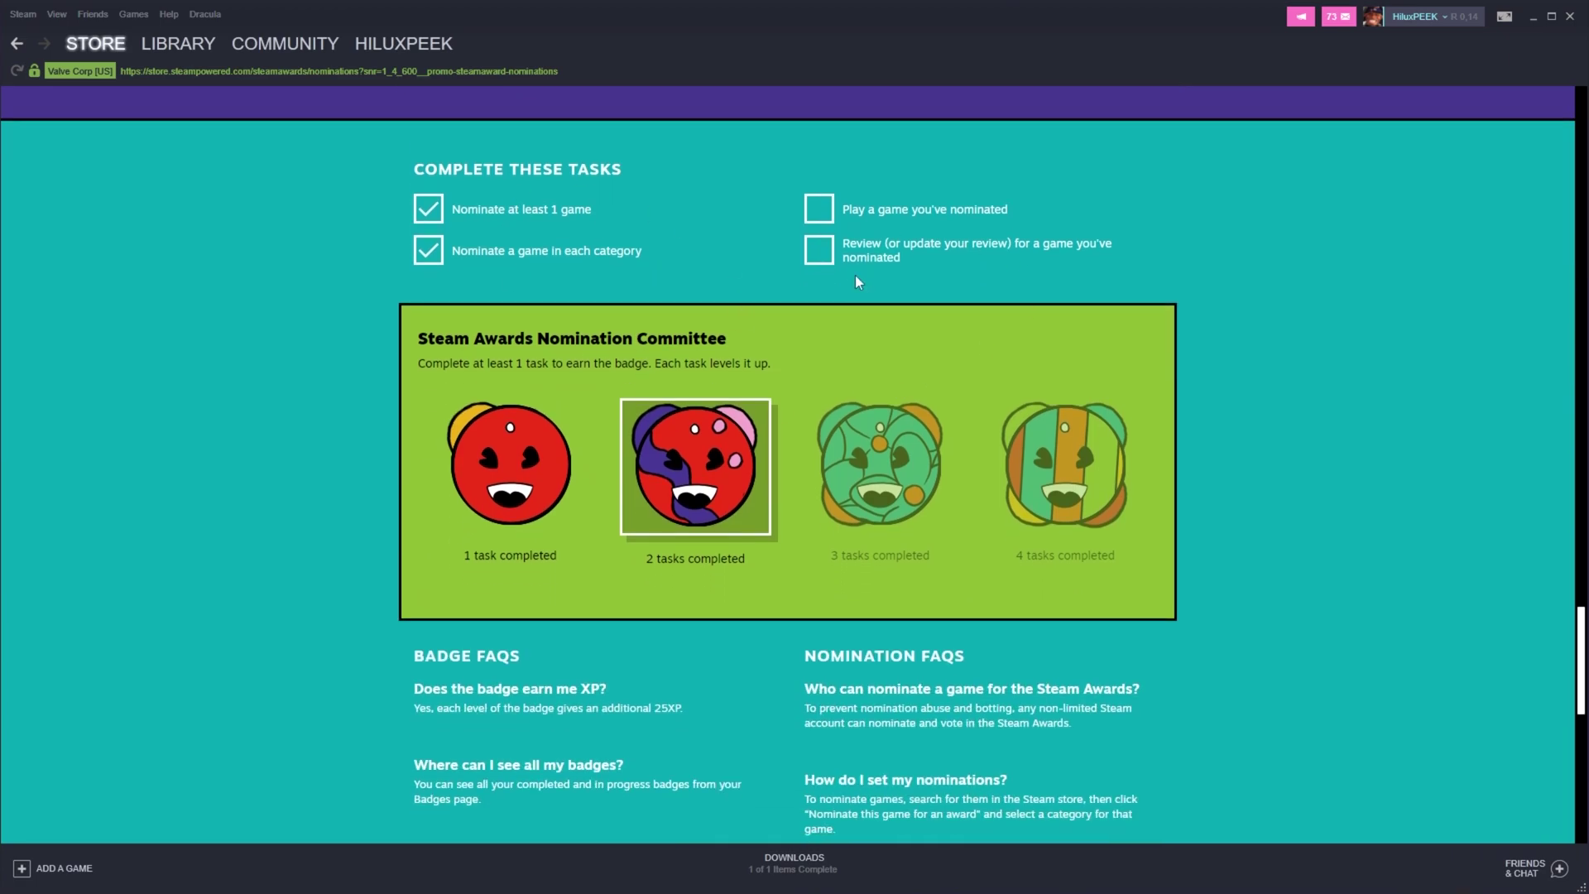
pyautogui.moveTo(905, 255); pyautogui.dragTo(844, 243)
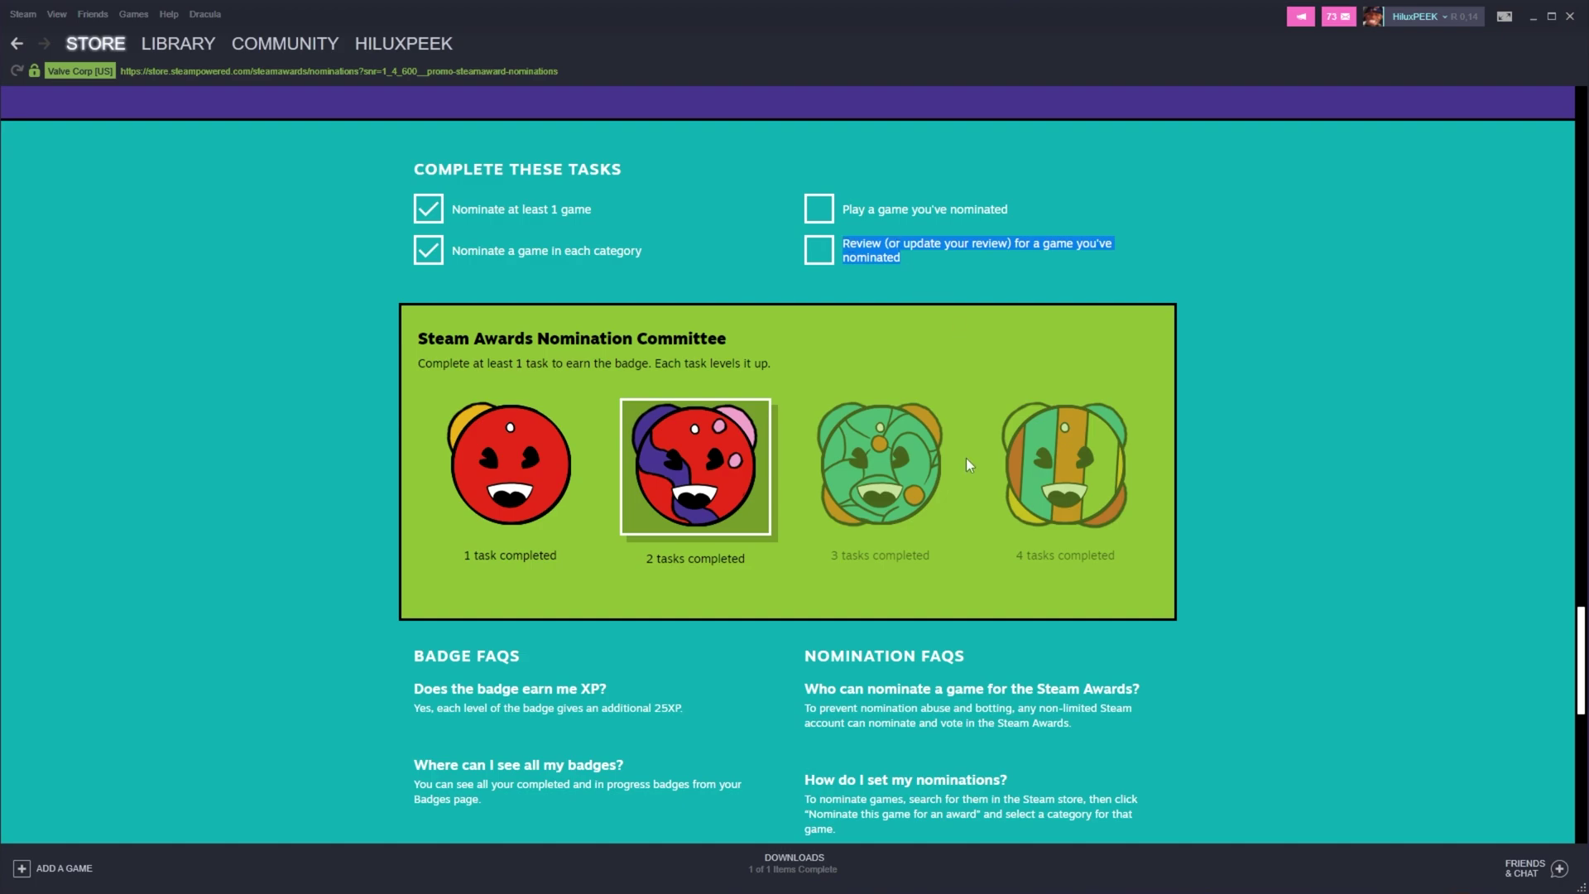
# Open the store page of Battlefield 2042 from its Best Game You Suck At Award nomination
pyautogui.scroll(15, 965, 459)
pyautogui.scroll(6, 946, 460)
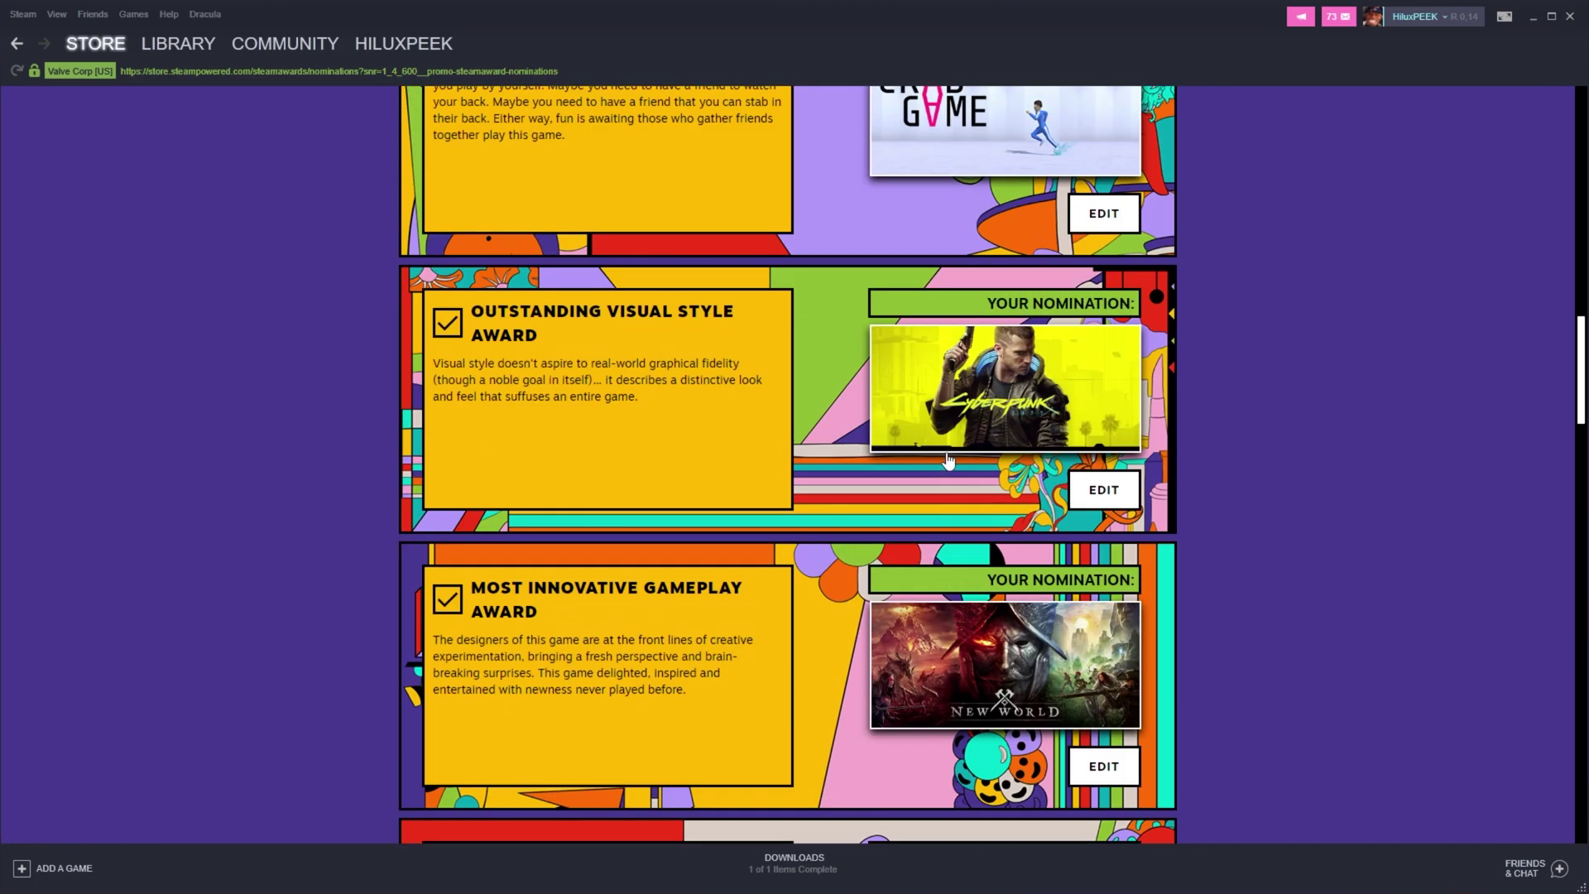
pyautogui.scroll(-5, 951, 463)
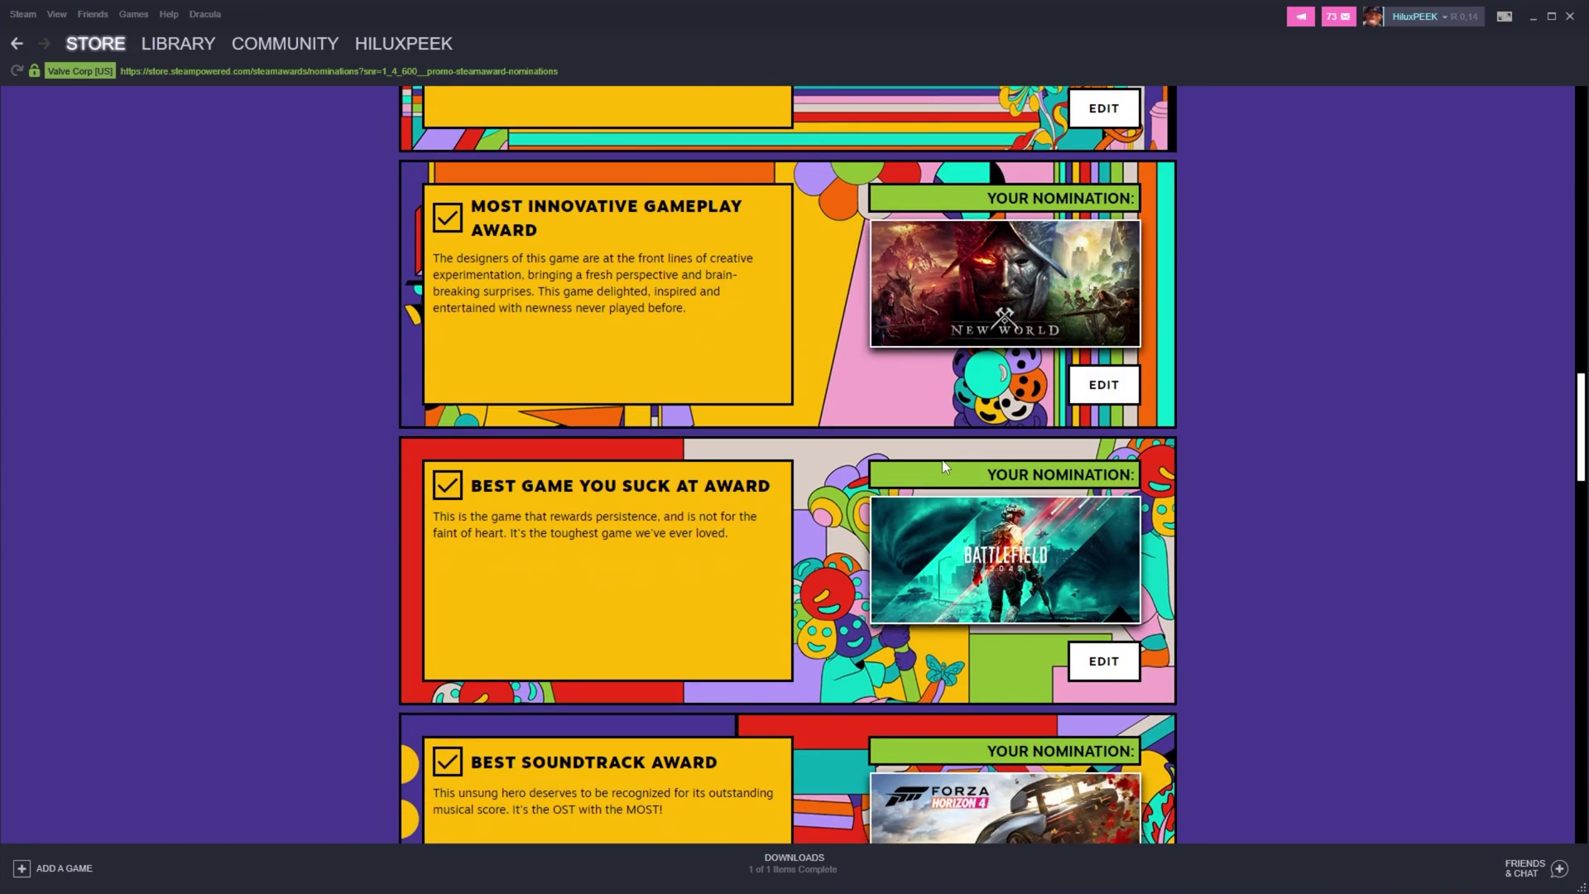
pyautogui.click(985, 532)
pyautogui.scroll(-3, 387, 574)
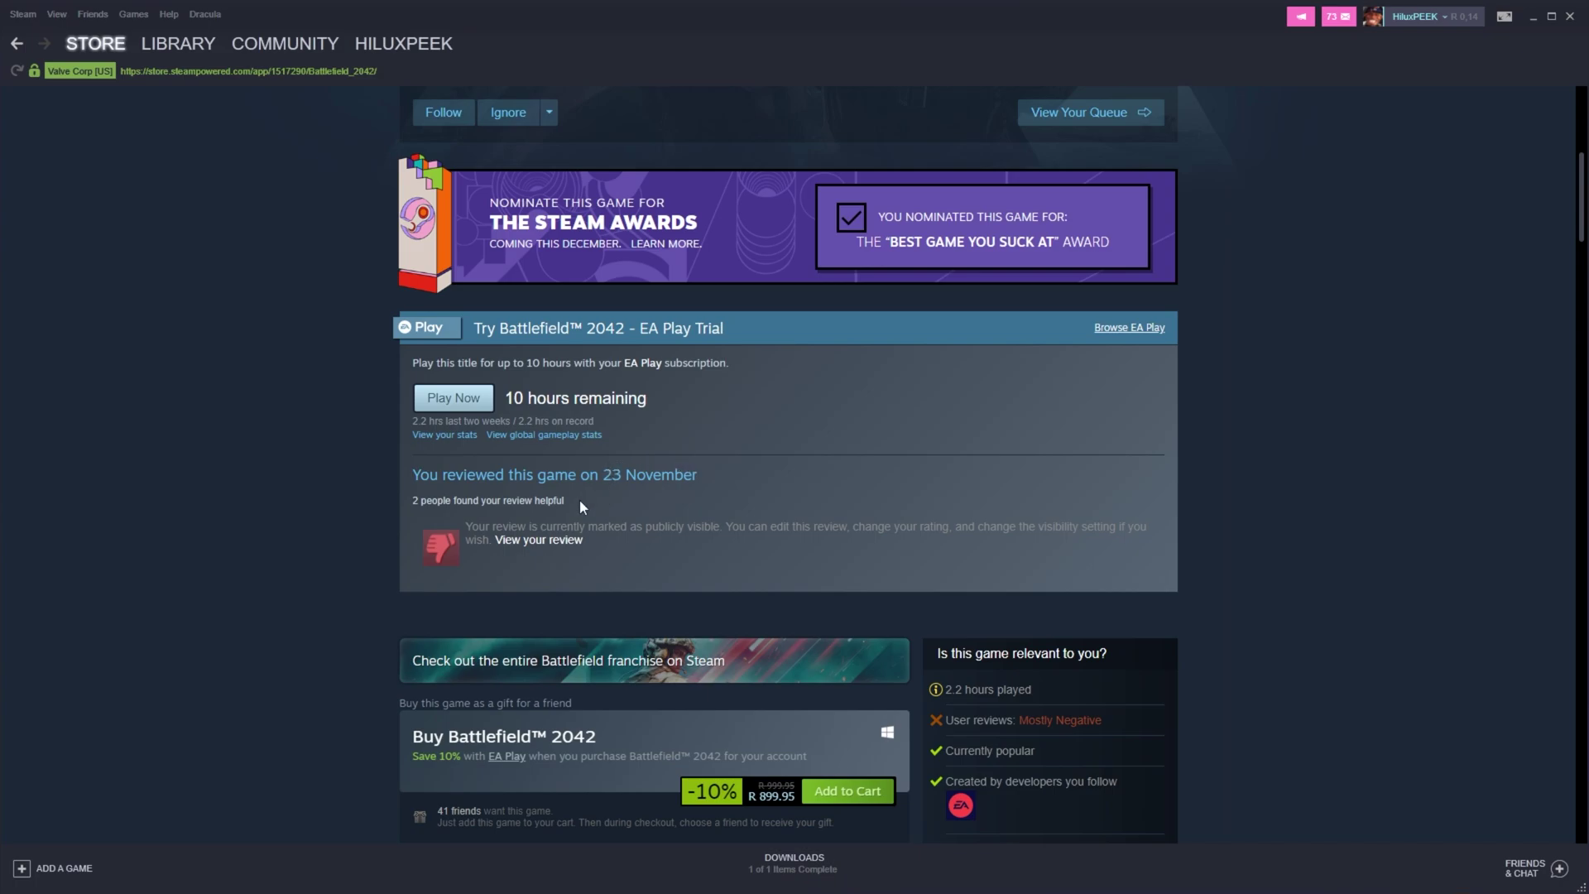
# Edit the existing Battlefield 2042 review to read "This game broke af lmao." and save the changes
pyautogui.click(530, 542)
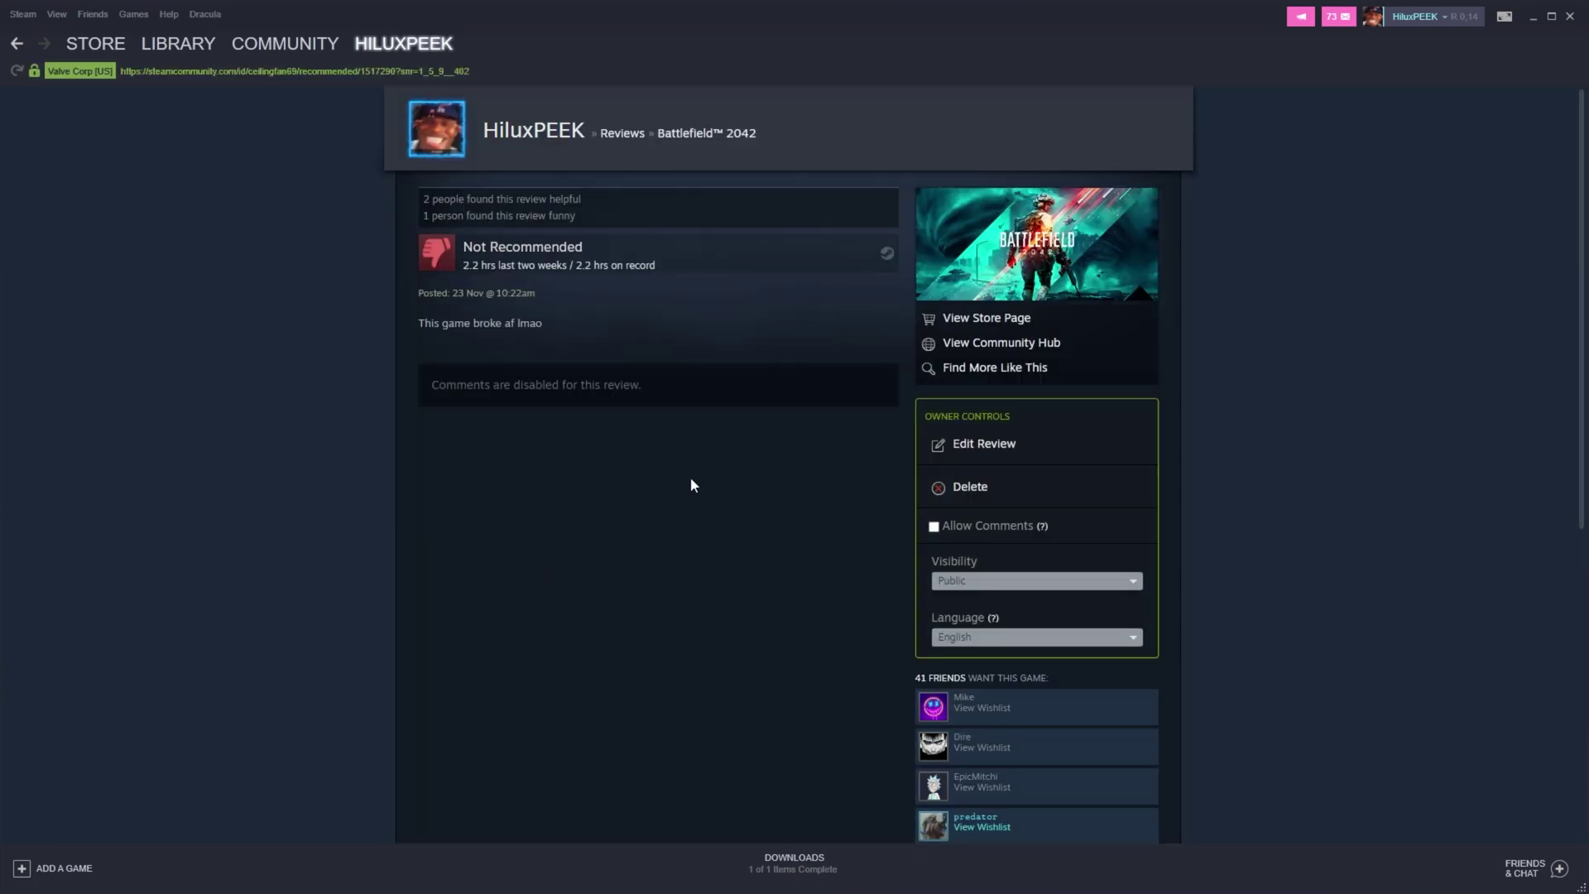
pyautogui.click(977, 451)
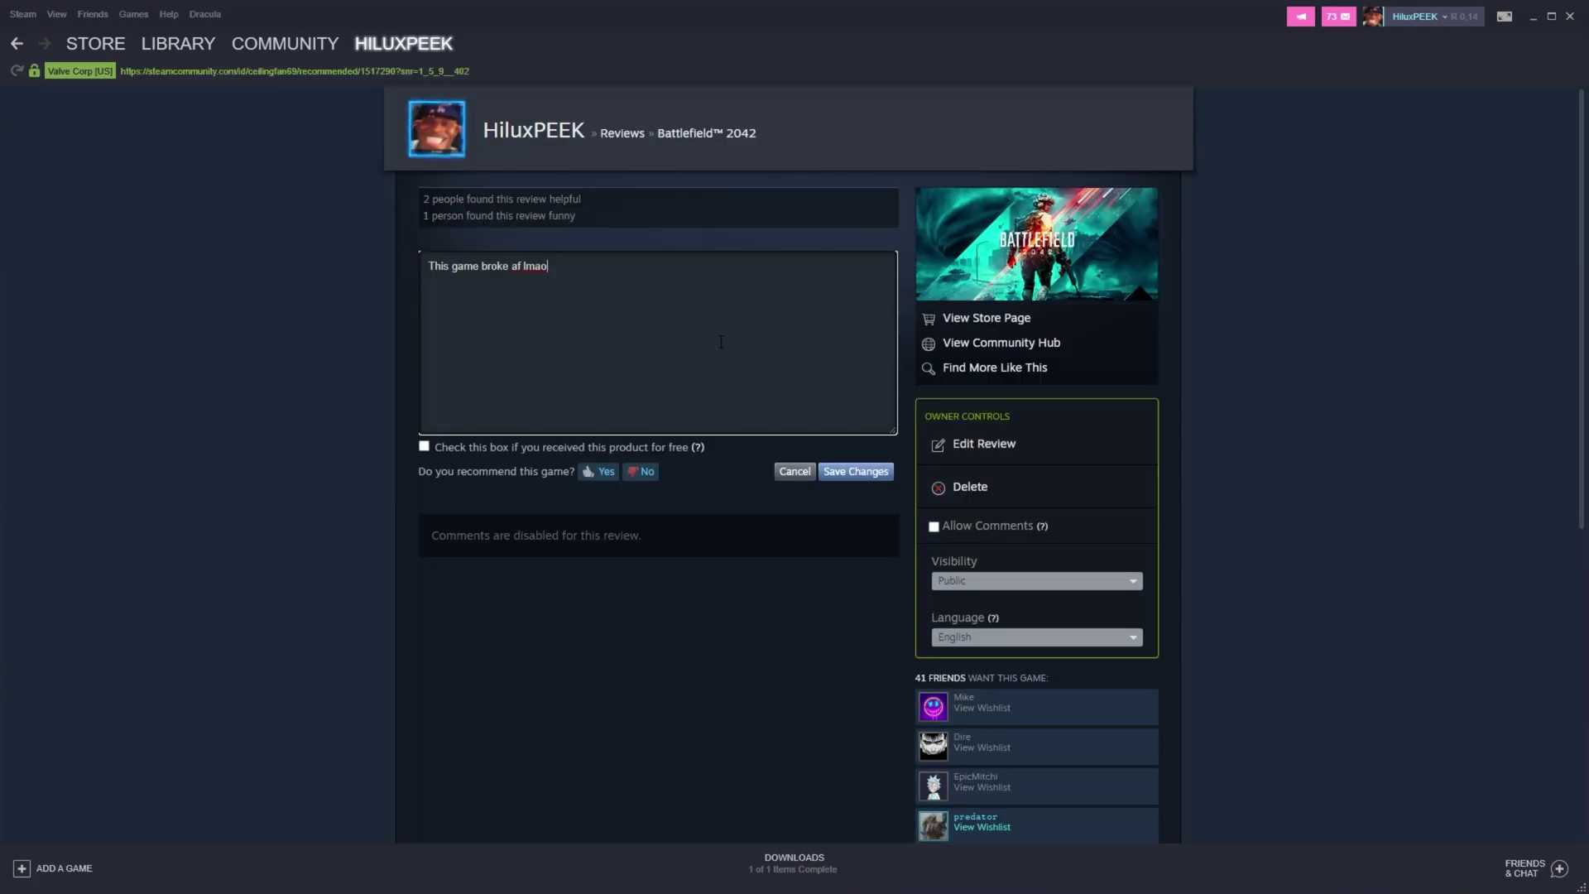
pyautogui.click(877, 473)
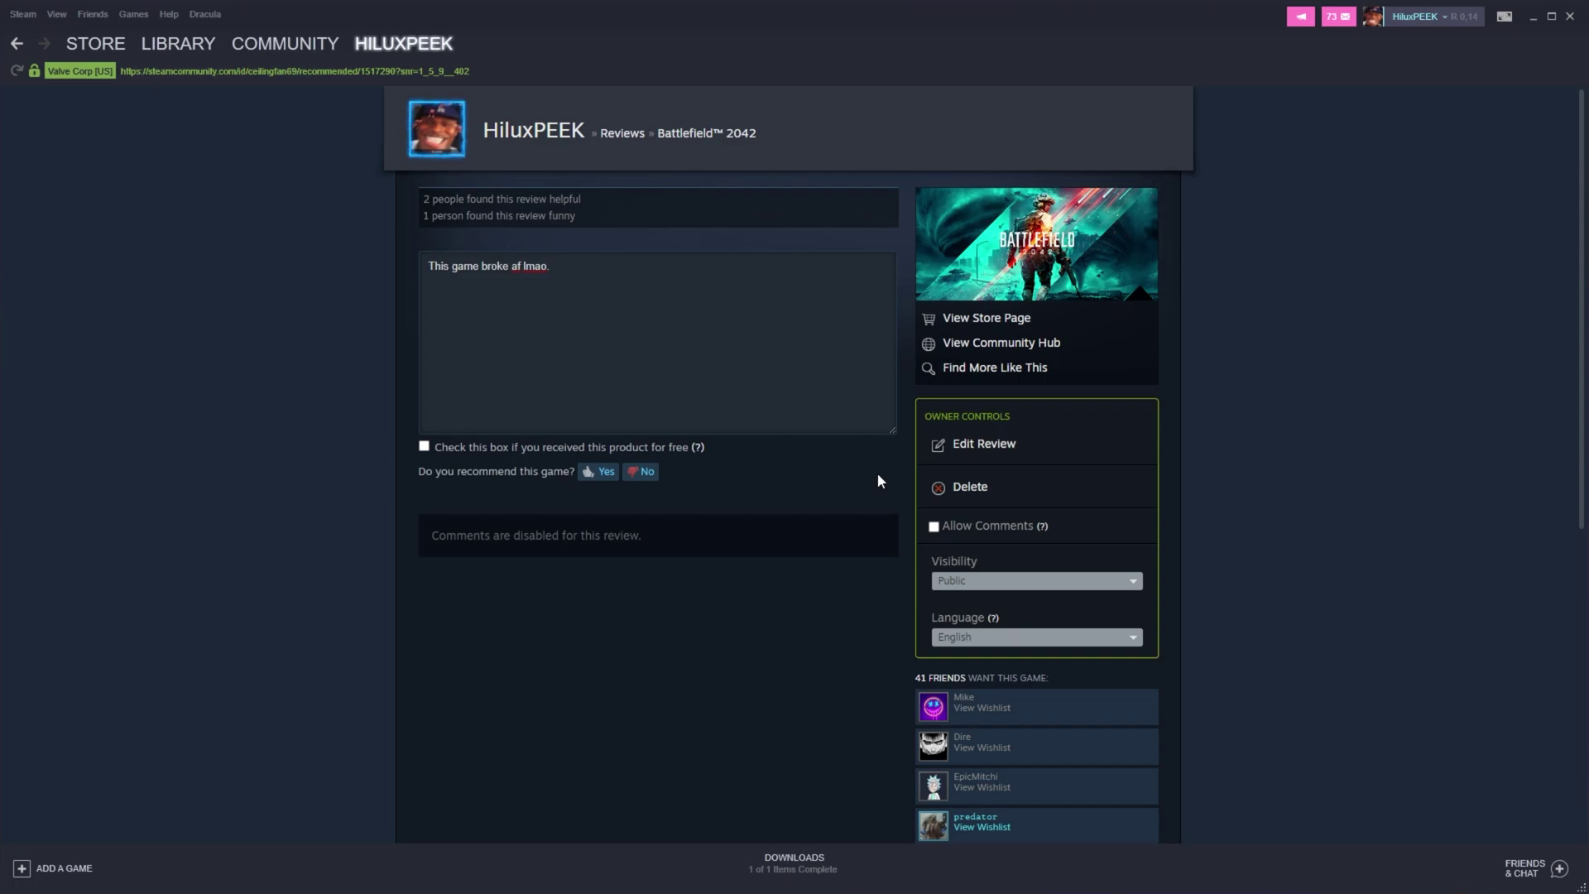
# Return to the Steam Awards nominations page from the store front and check the review and play tasks
pyautogui.click(95, 43)
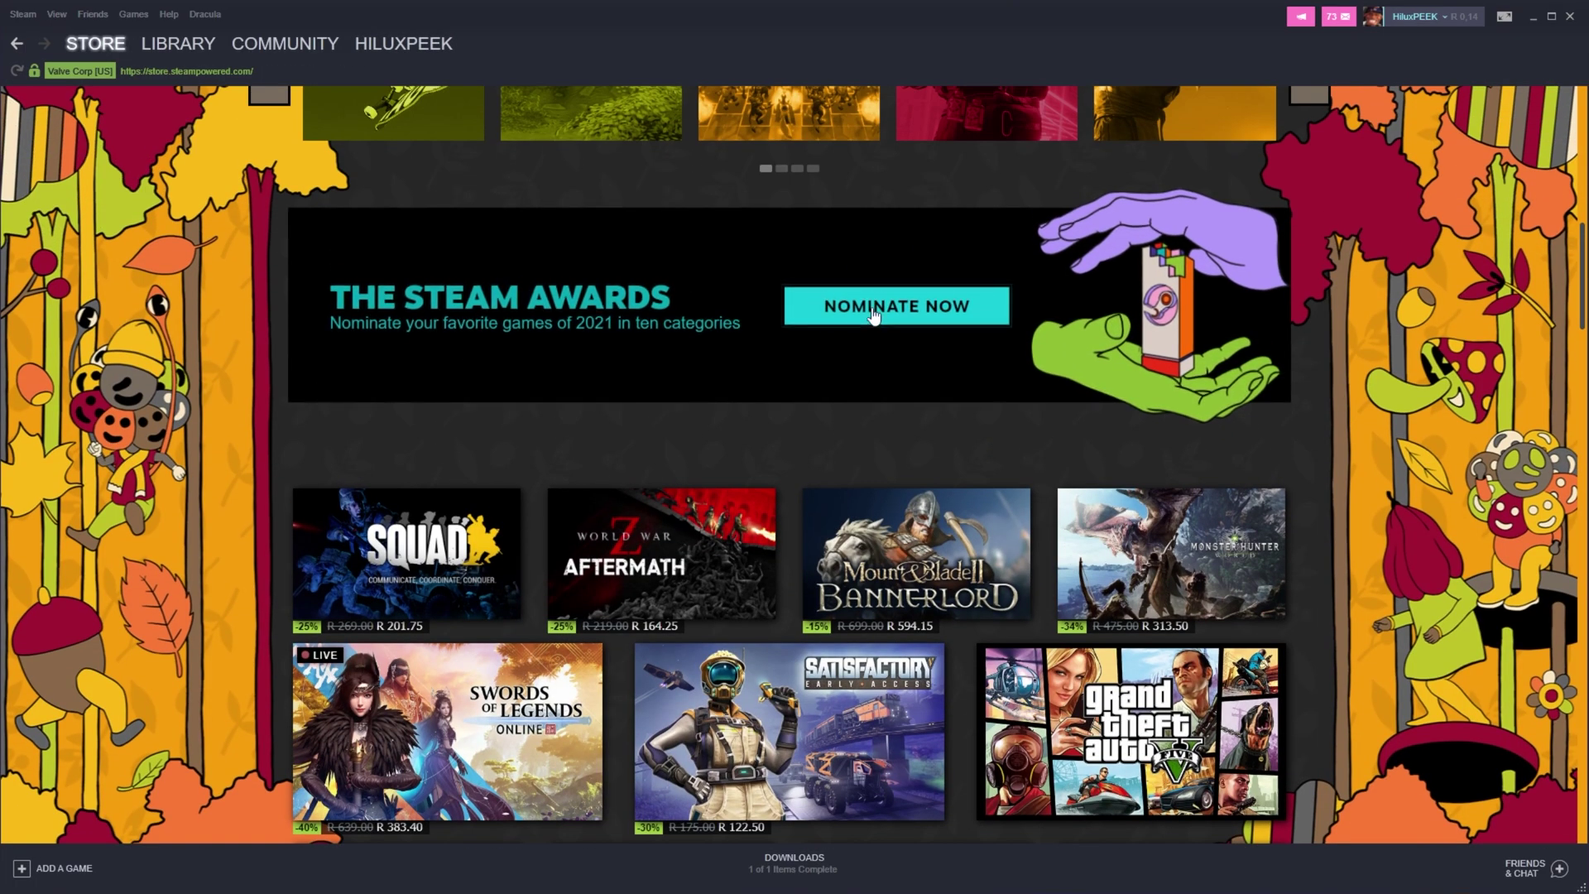
pyautogui.click(873, 313)
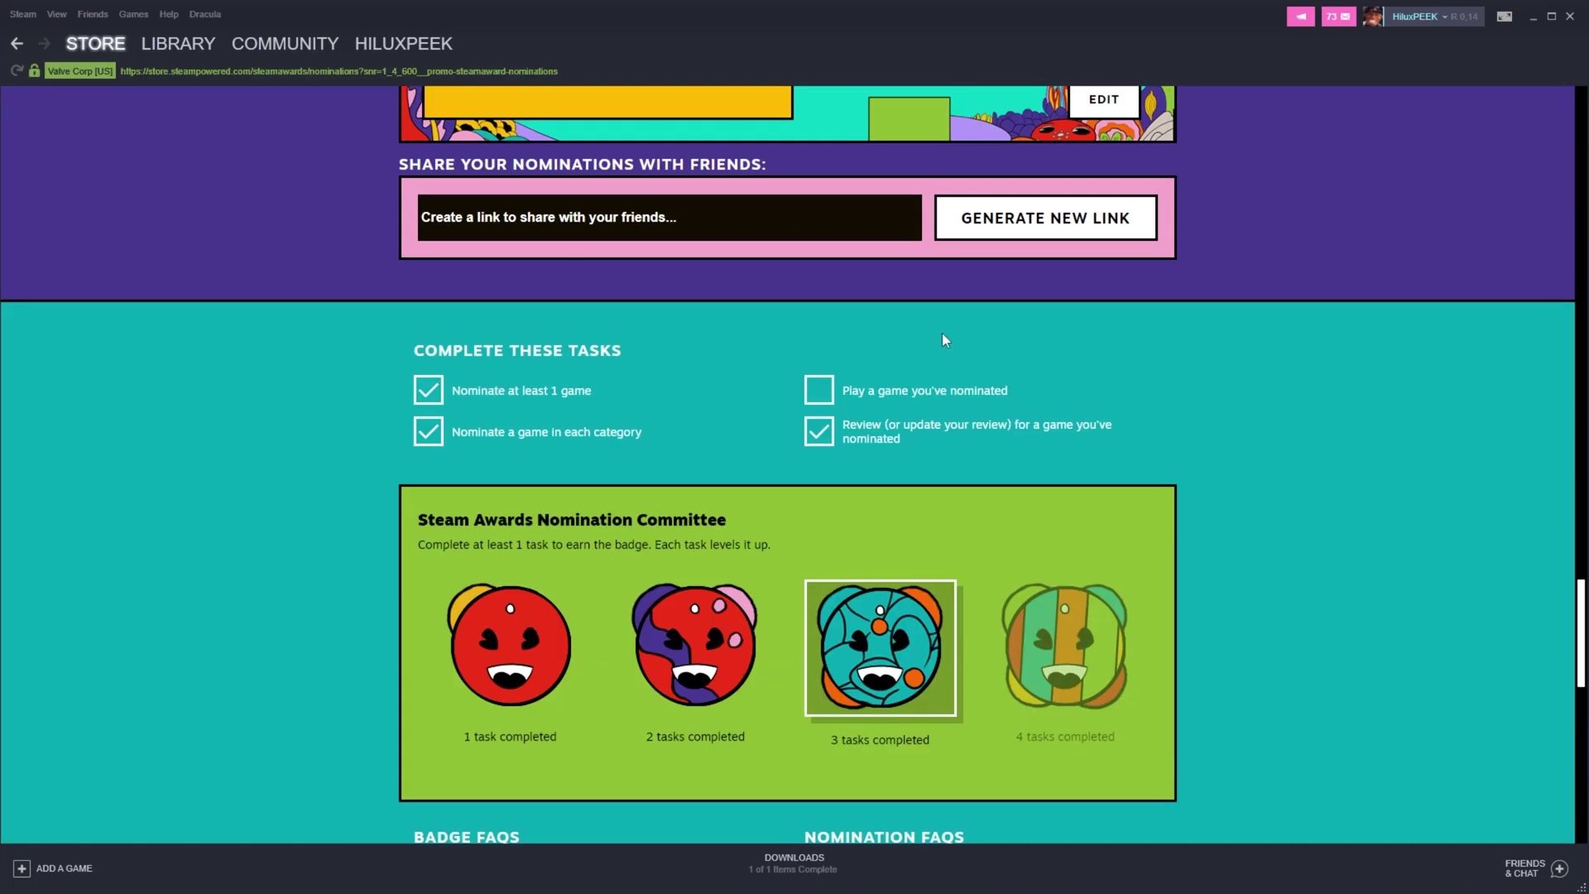
pyautogui.tripleClick(892, 422)
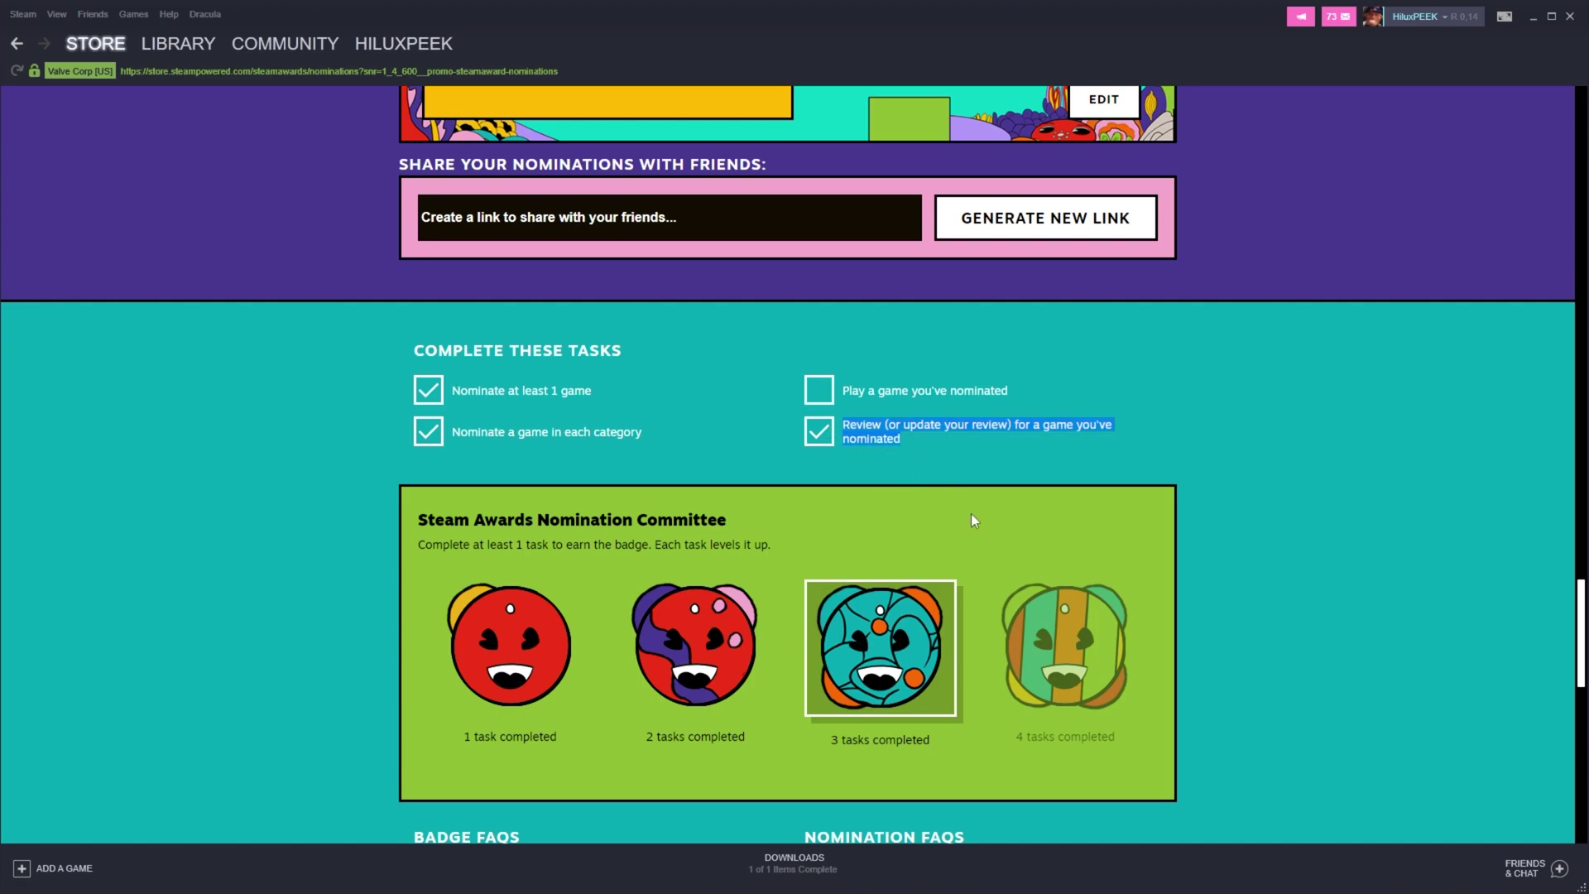
pyautogui.click(1015, 386)
pyautogui.moveTo(1015, 385); pyautogui.dragTo(844, 391)
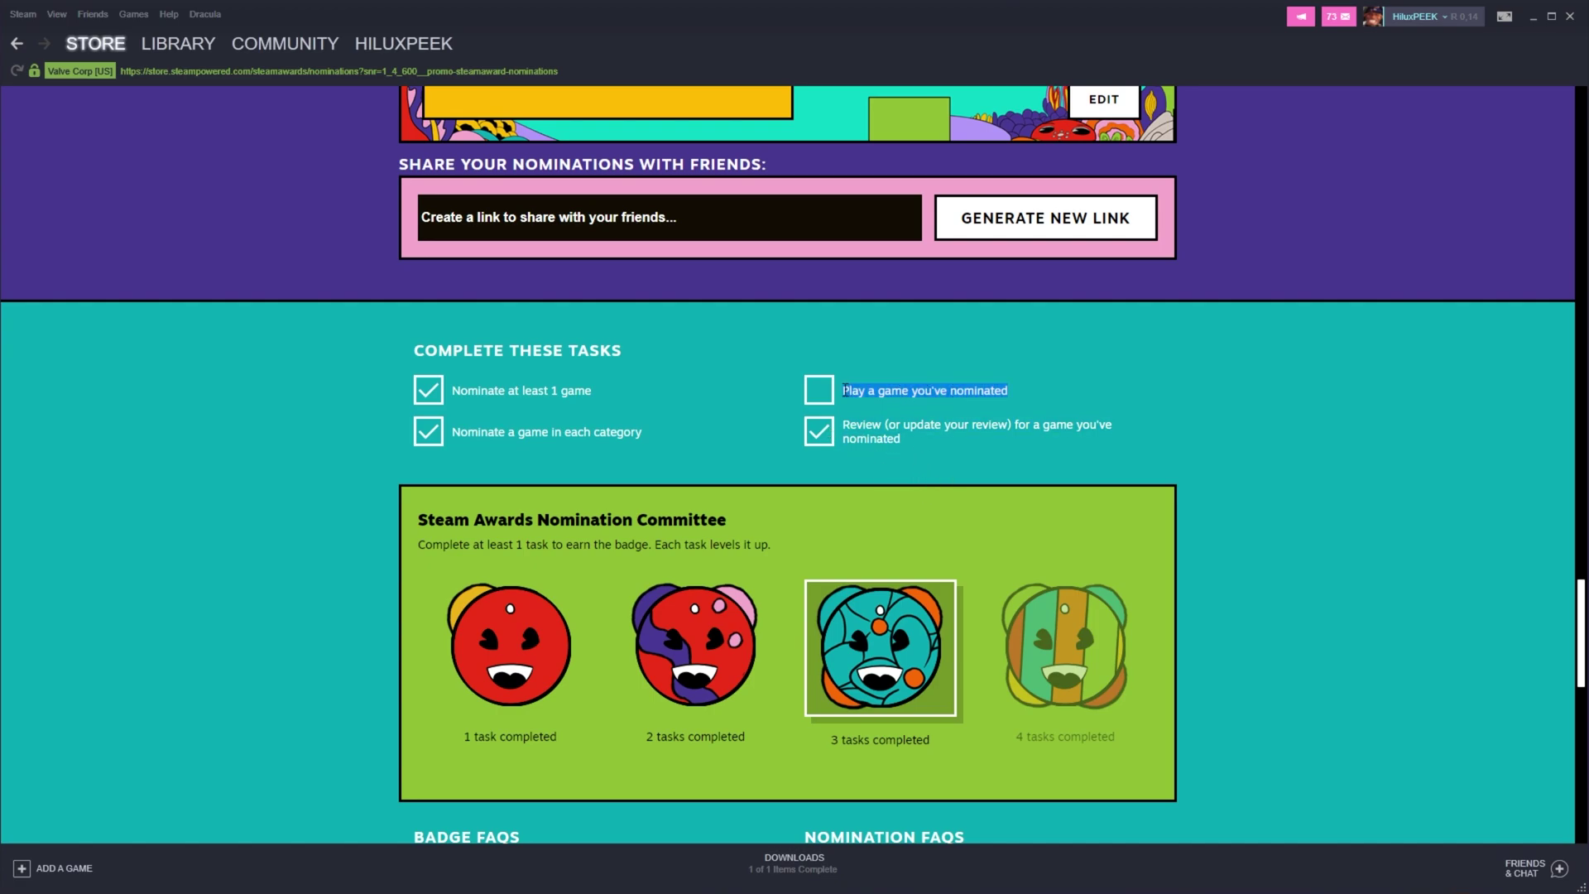
# Look through the nominated games in the award categories for one to use for the play task
pyautogui.scroll(15, 842, 390)
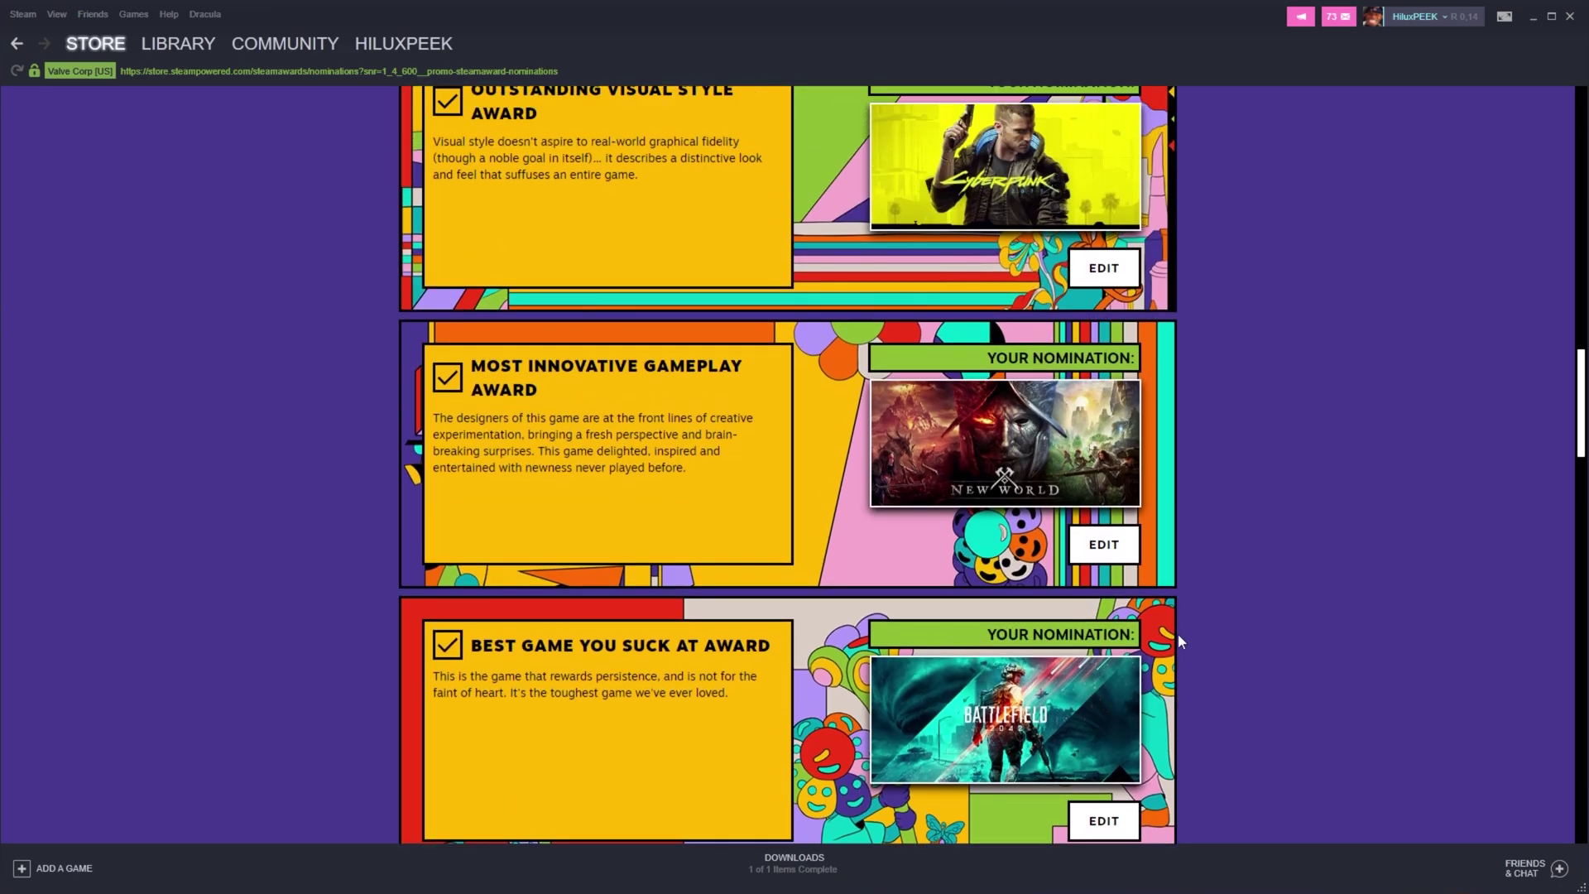
pyautogui.scroll(8, 1178, 633)
pyautogui.scroll(1, 1179, 633)
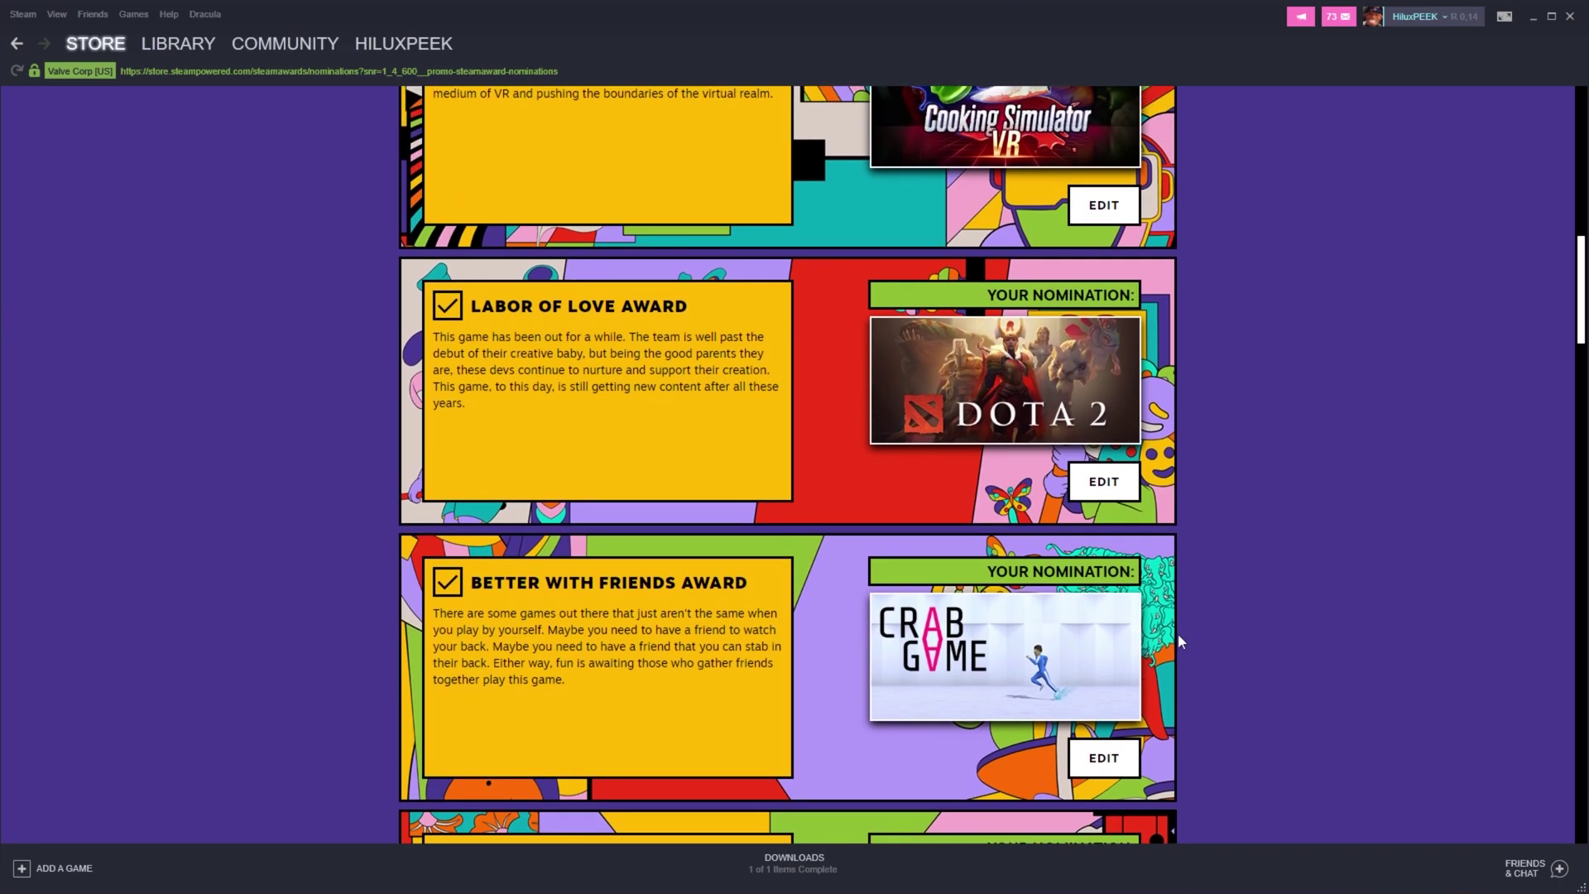
pyautogui.scroll(2, 1179, 633)
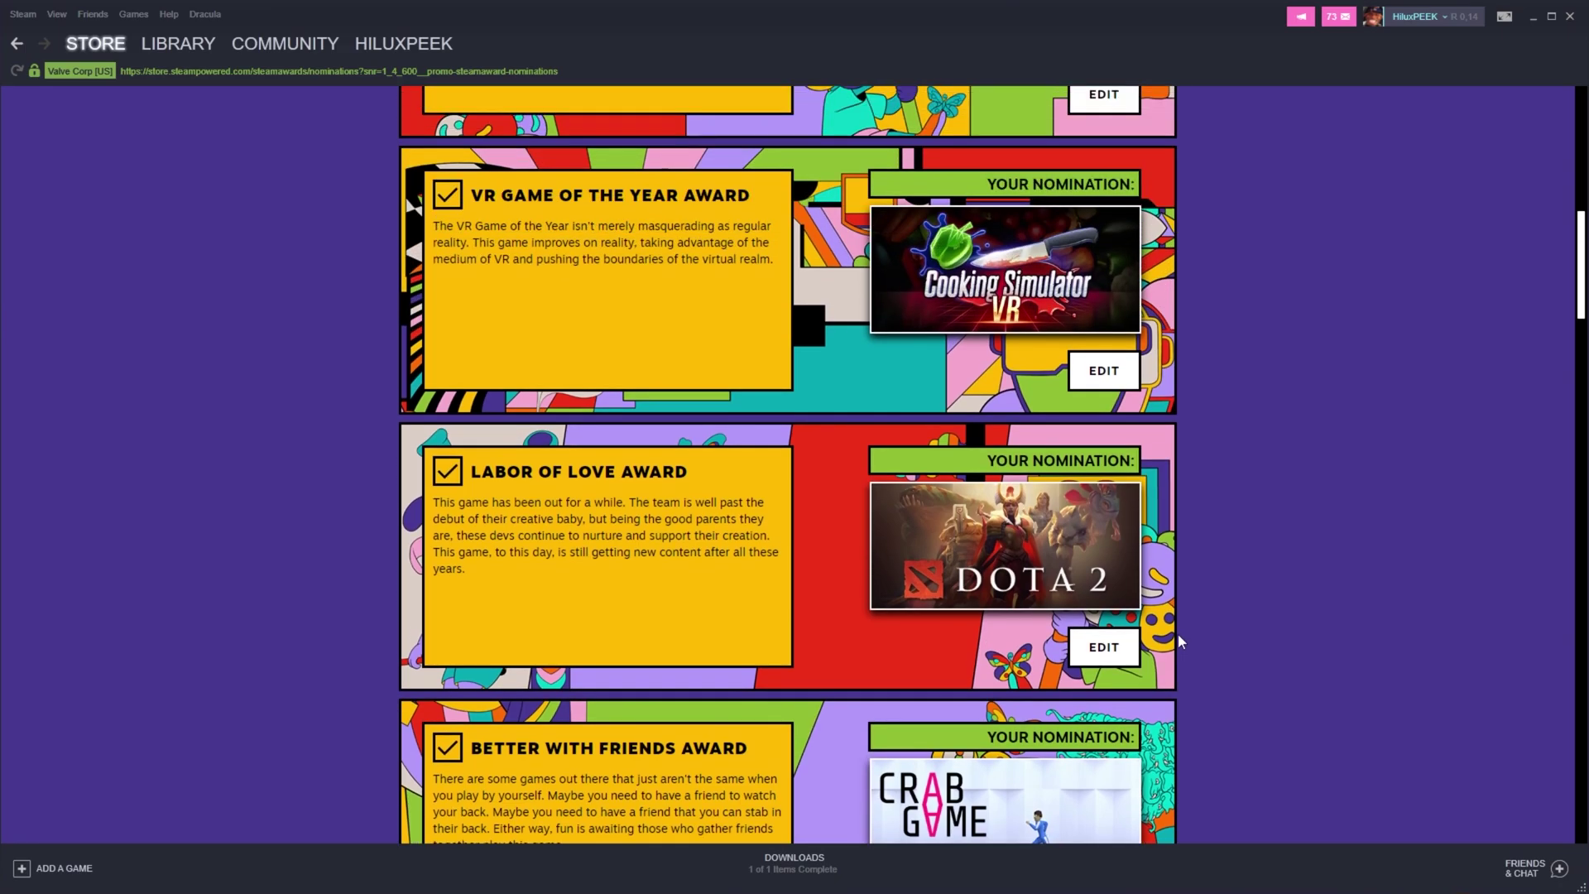
pyautogui.scroll(6, 1179, 635)
pyautogui.scroll(-7, 1055, 577)
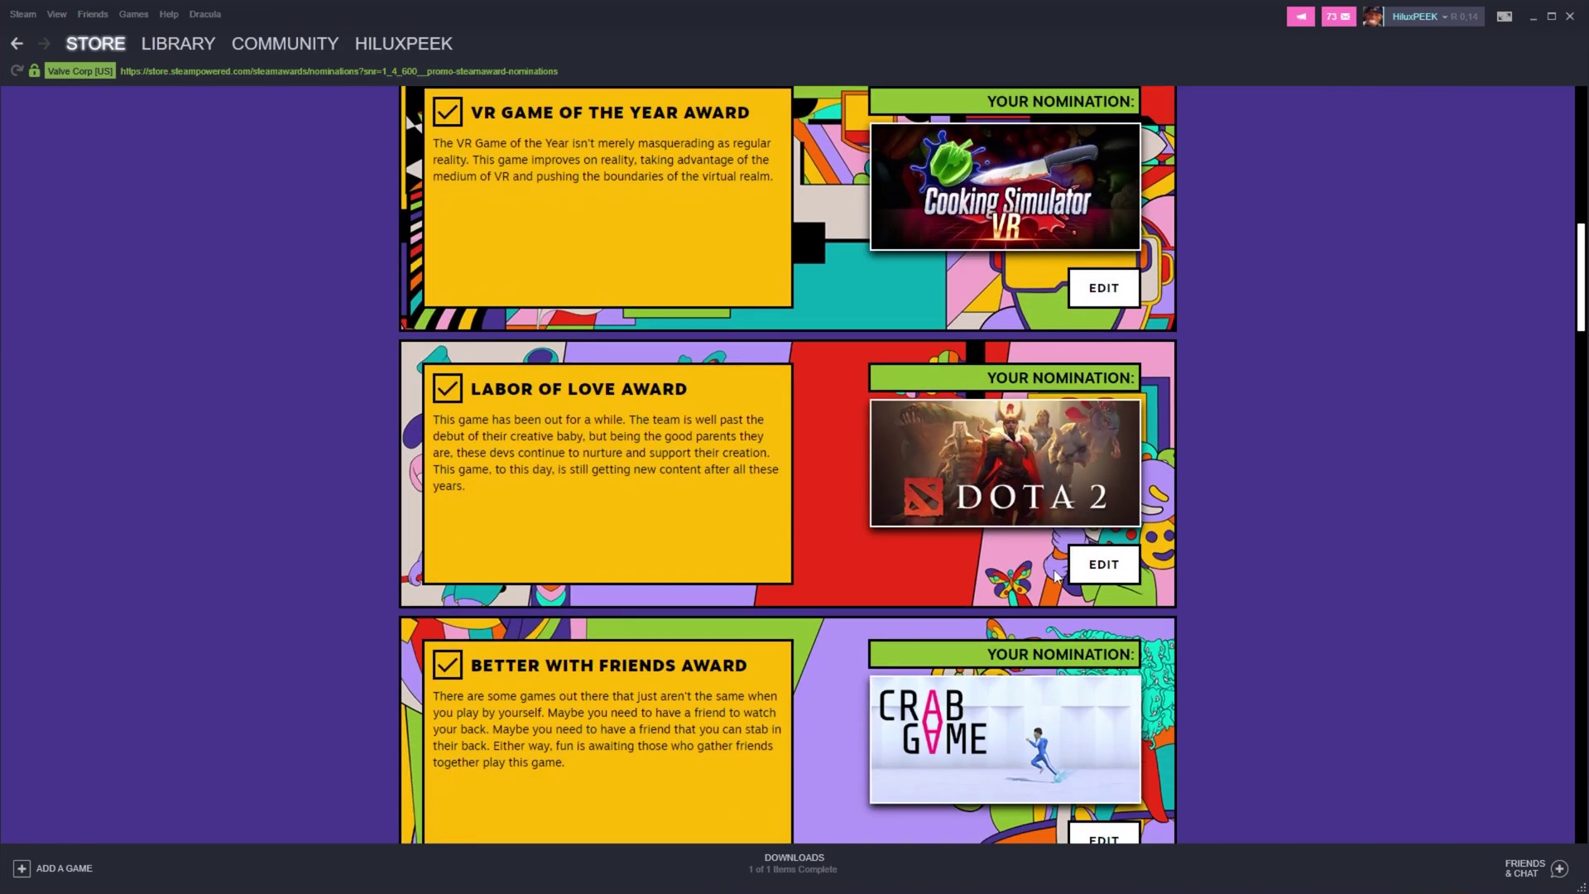
pyautogui.scroll(-3, 1055, 577)
pyautogui.scroll(-1, 1125, 488)
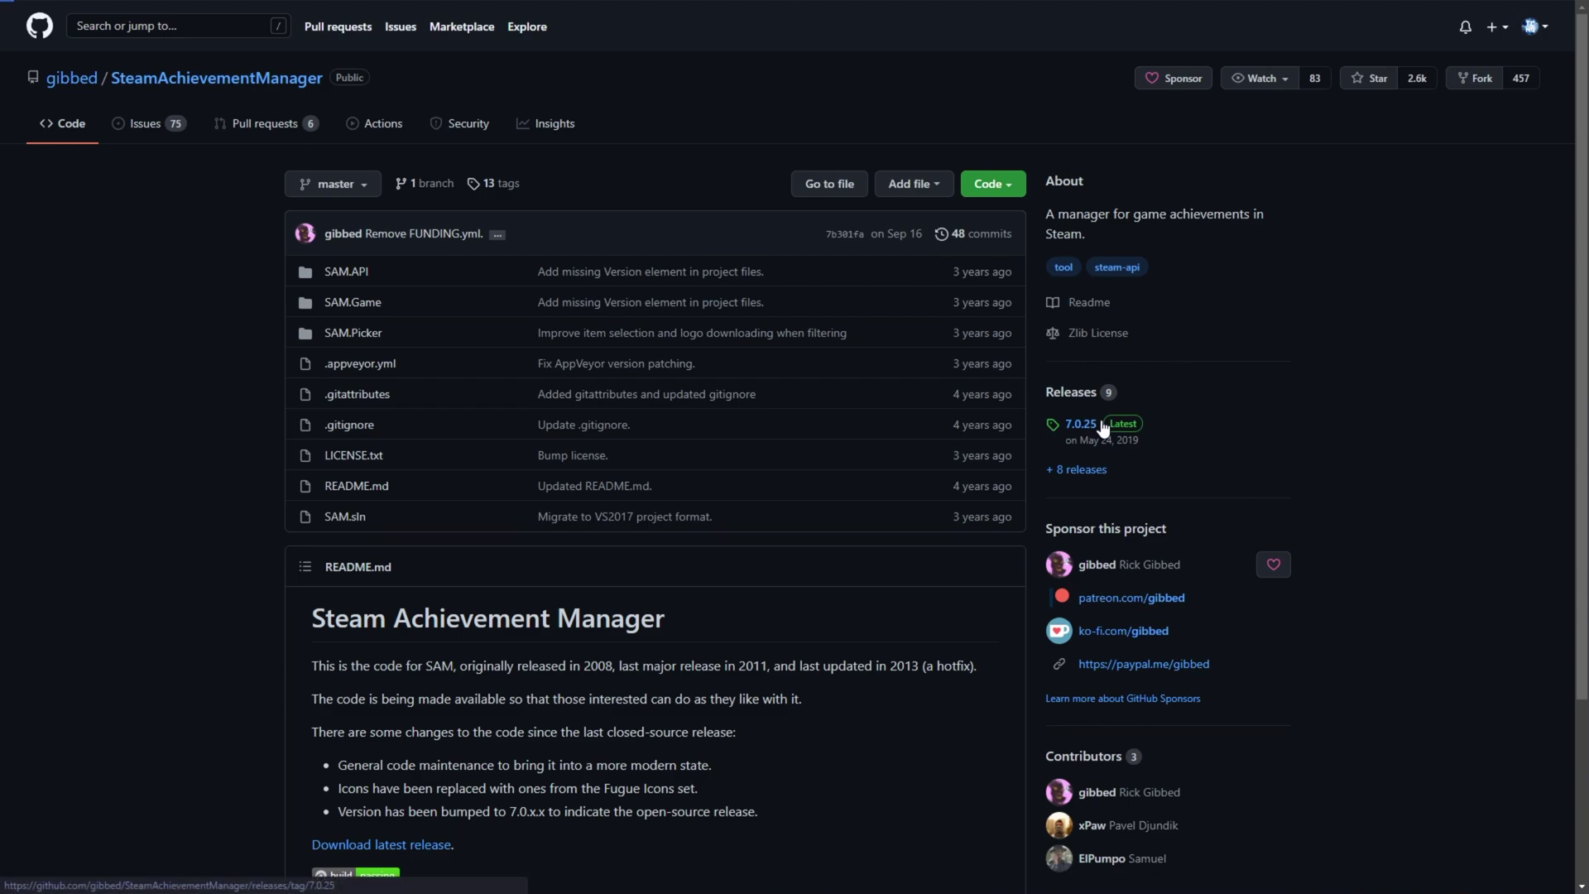
# Download the SteamAchievementManager 7.0.25 release from its GitHub page and extract the zip into its own folder in Downloads
pyautogui.click(1100, 425)
pyautogui.click(523, 436)
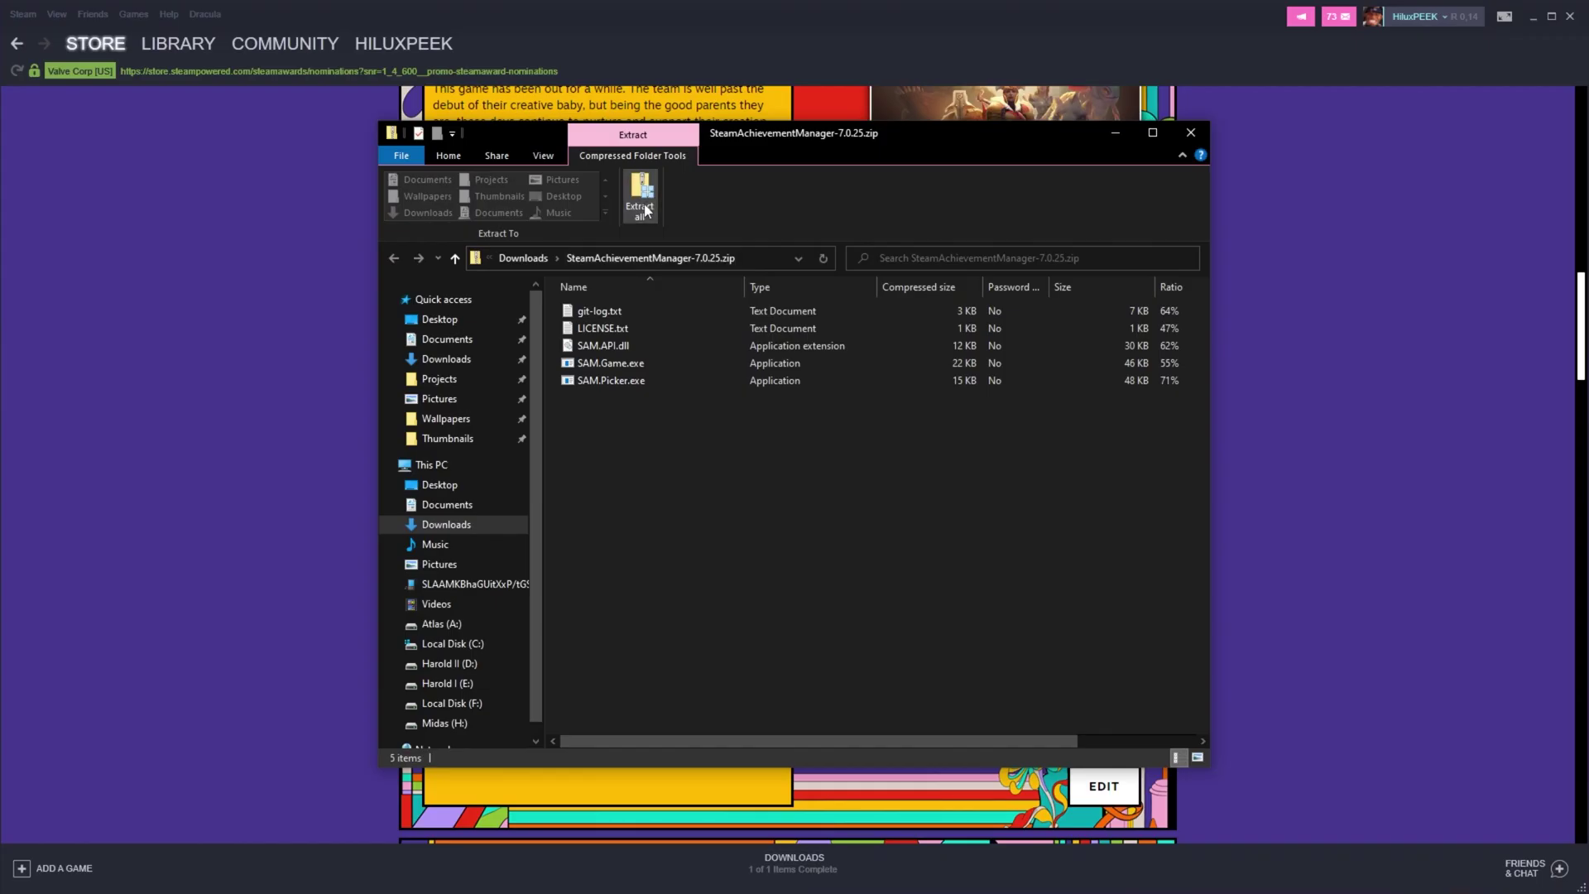
pyautogui.click(643, 203)
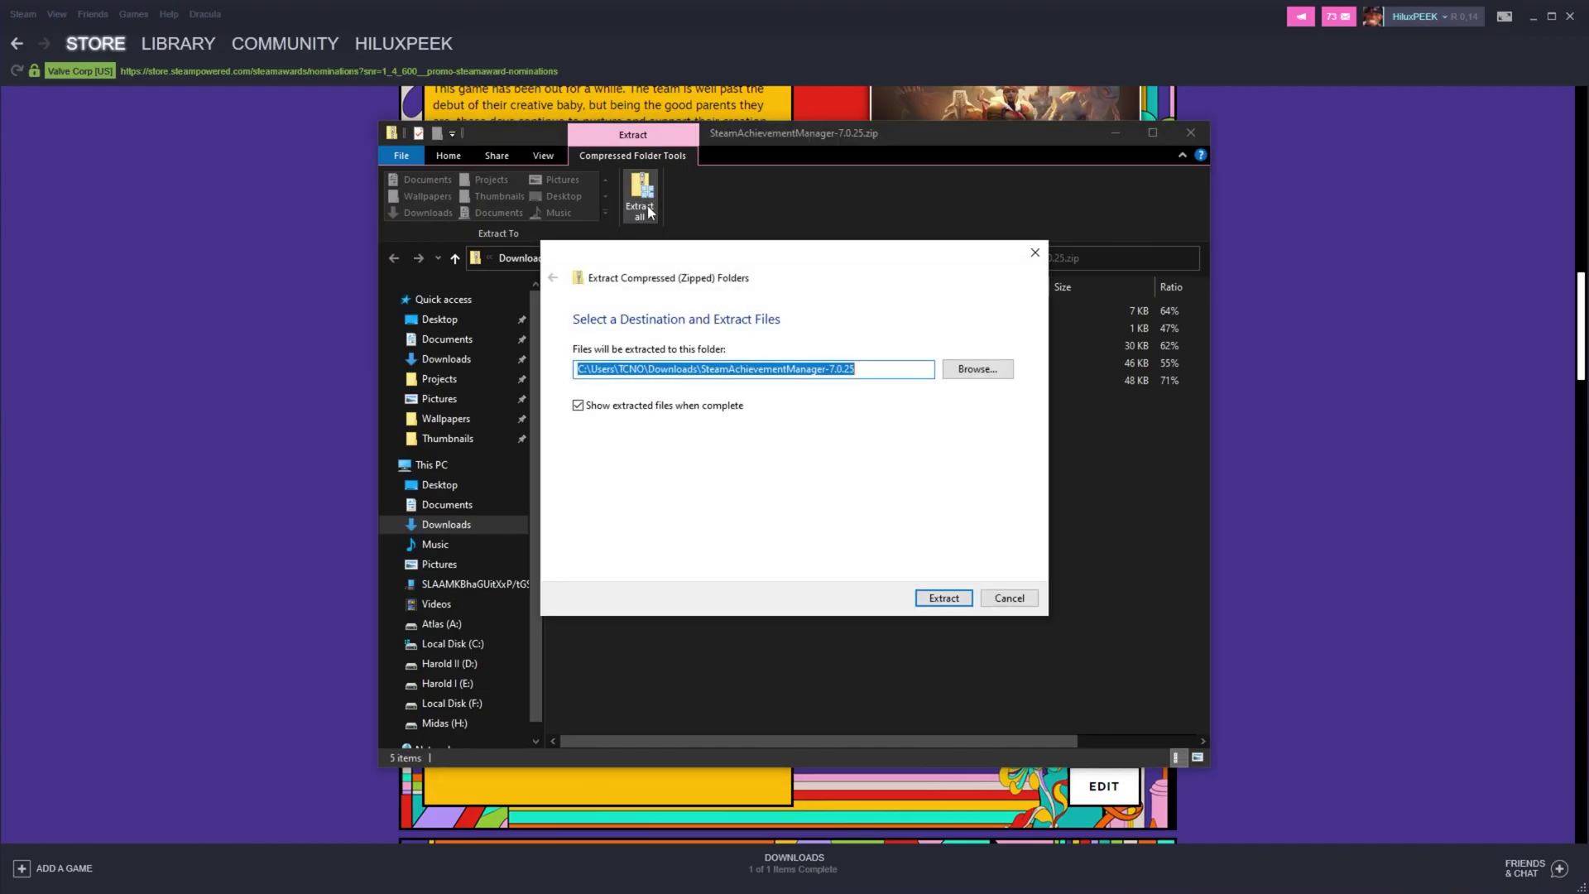
pyautogui.click(958, 595)
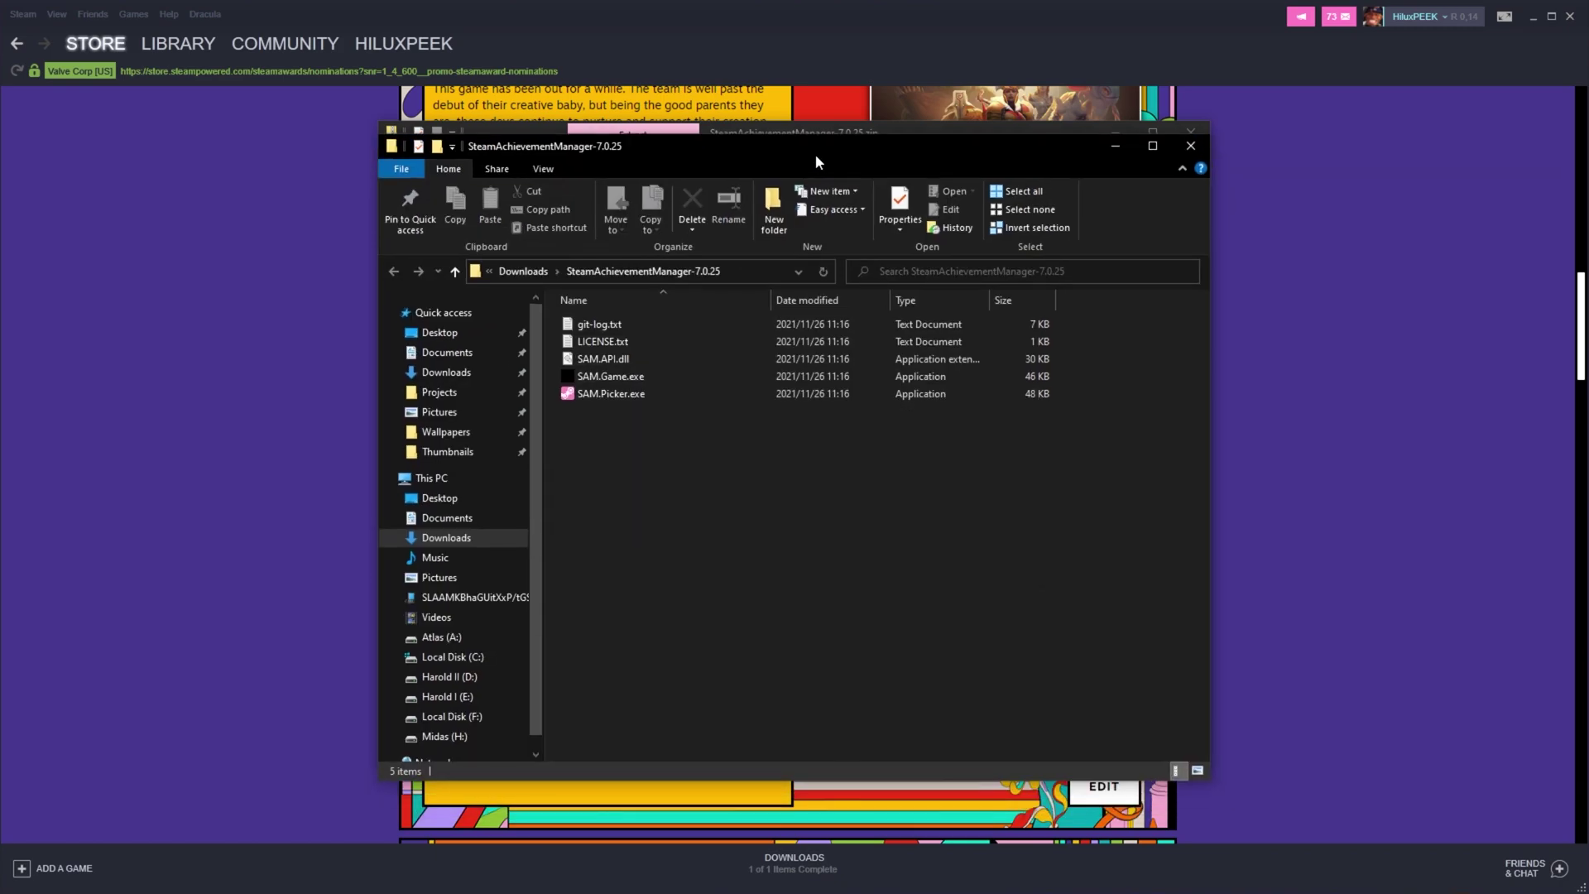
# Launch SAM.Picker.exe, find Cyberpunk 2077 in the game list by "cyber" and open it to simulate playing the nominated game
pyautogui.doubleClick(642, 383)
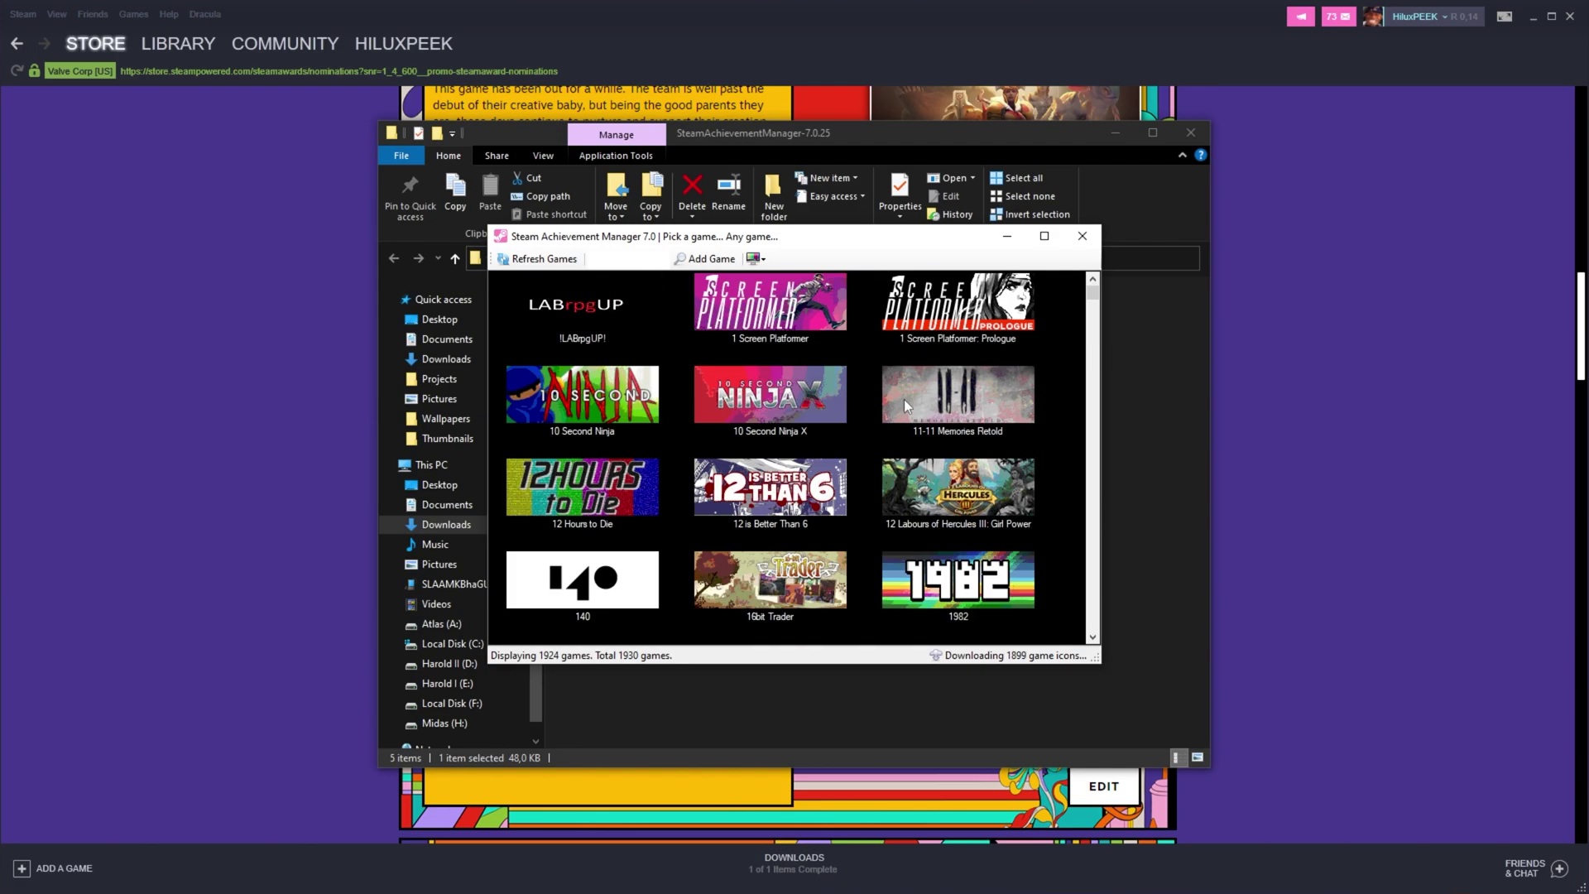
pyautogui.hotkey('alt', 'Tab')
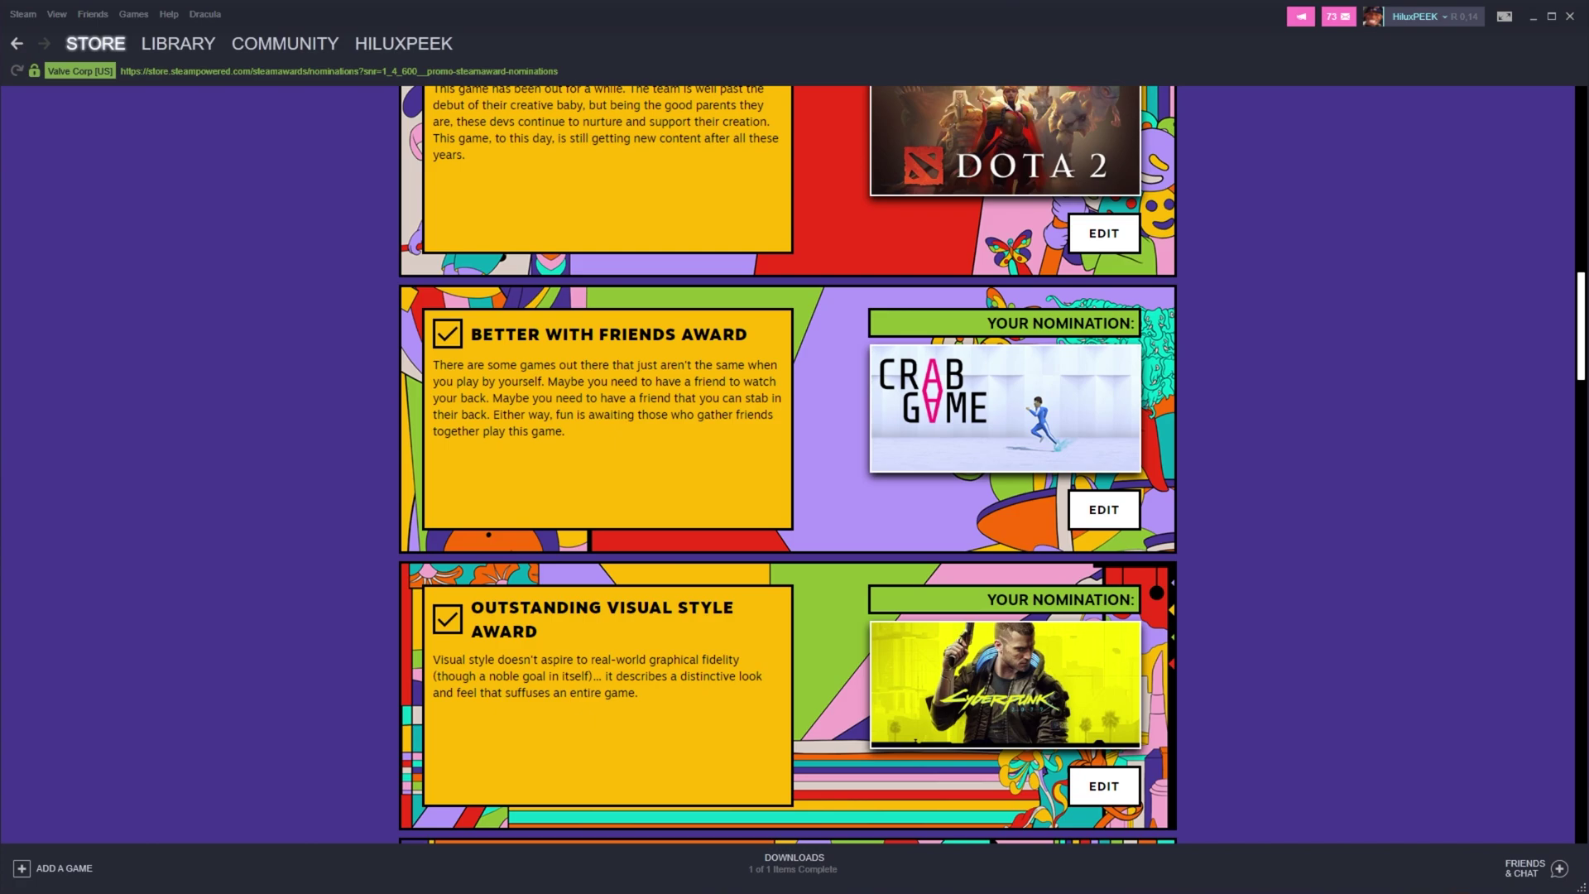
pyautogui.hotkey('alt', 'Tab')
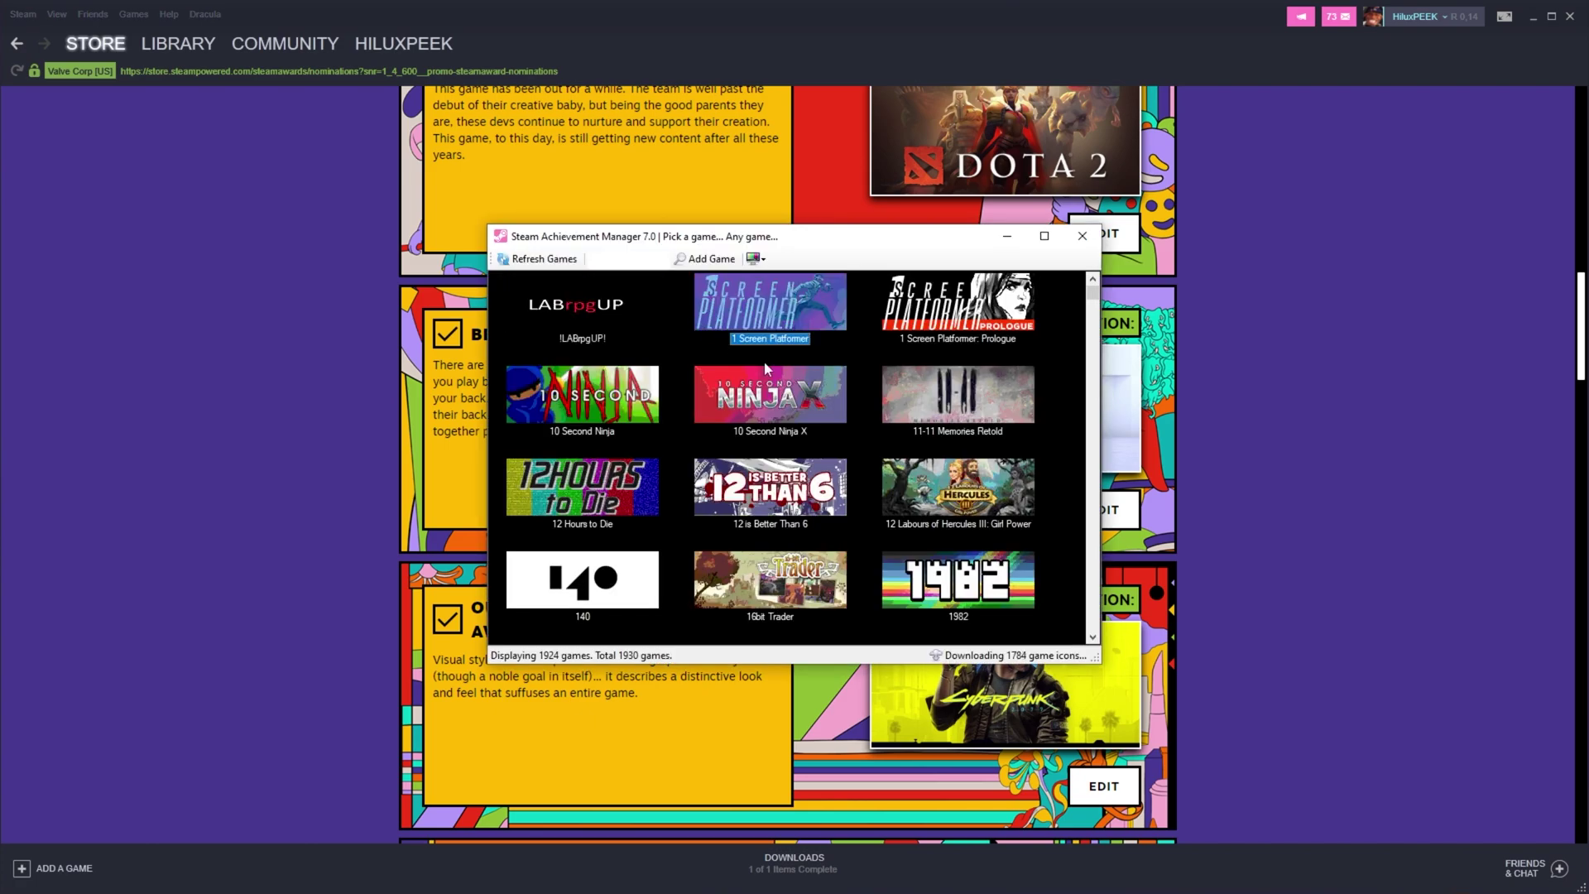
pyautogui.write('cyber')
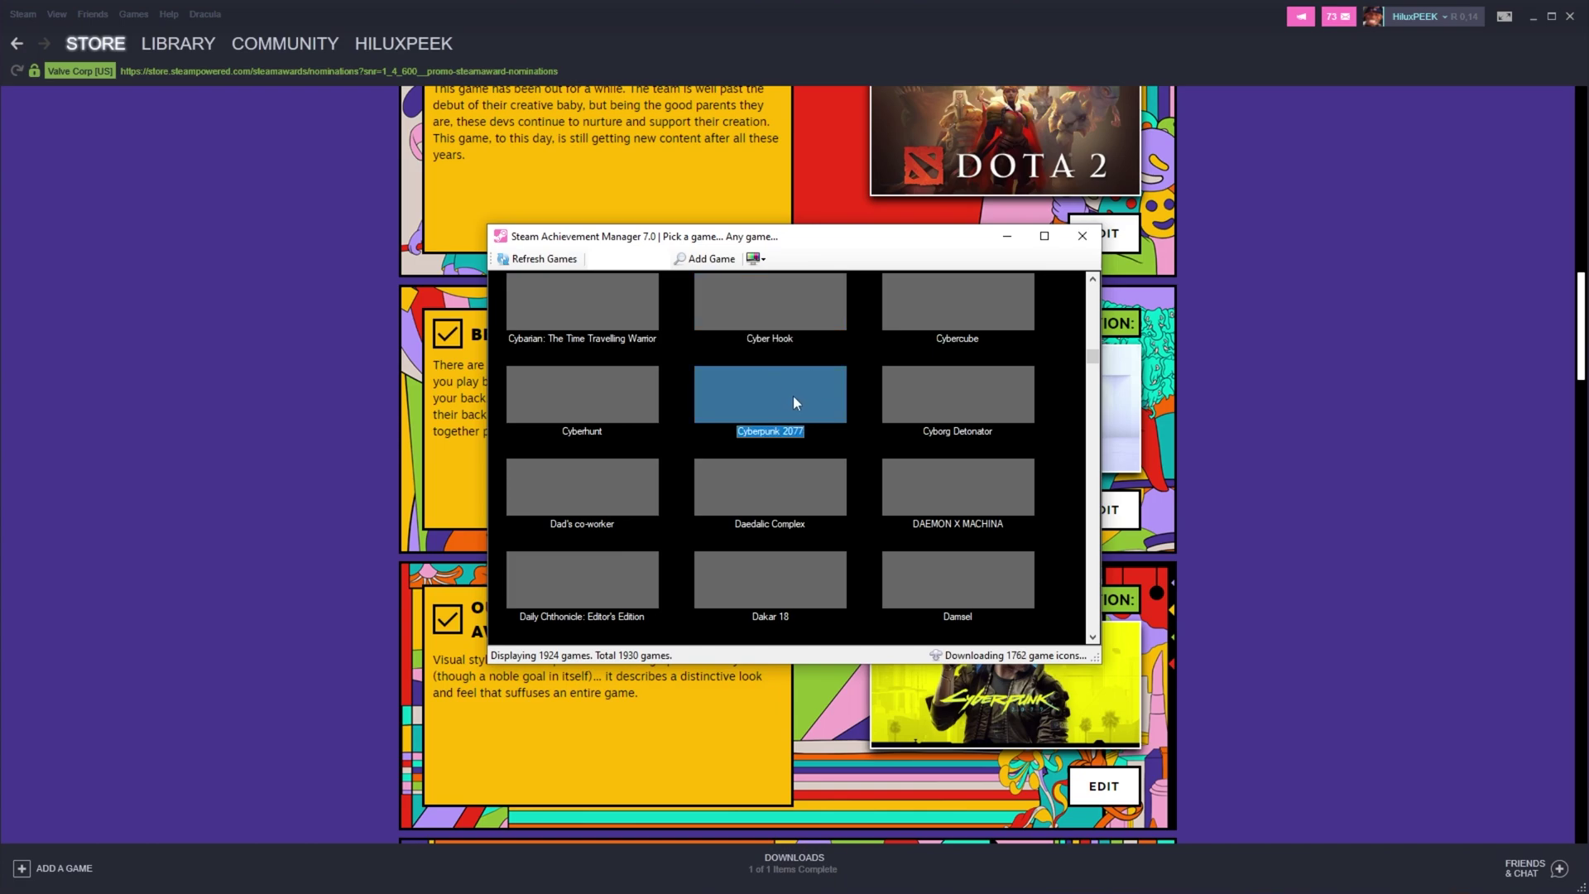
pyautogui.doubleClick(793, 403)
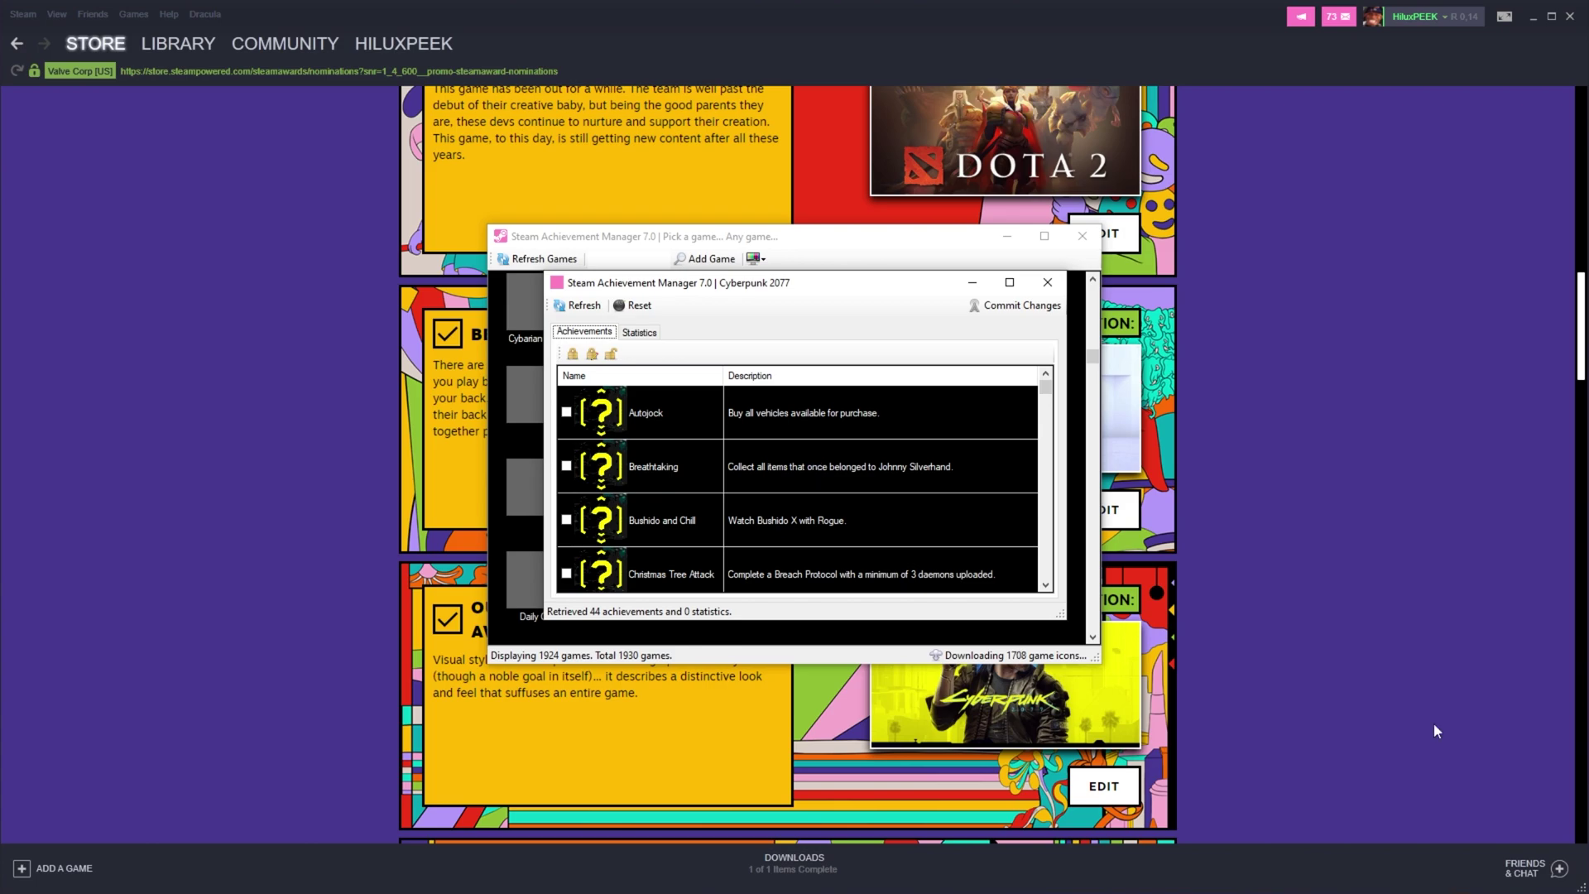
# Open the Steam friends list to check the account's own in-game status, and close it
pyautogui.click(1551, 865)
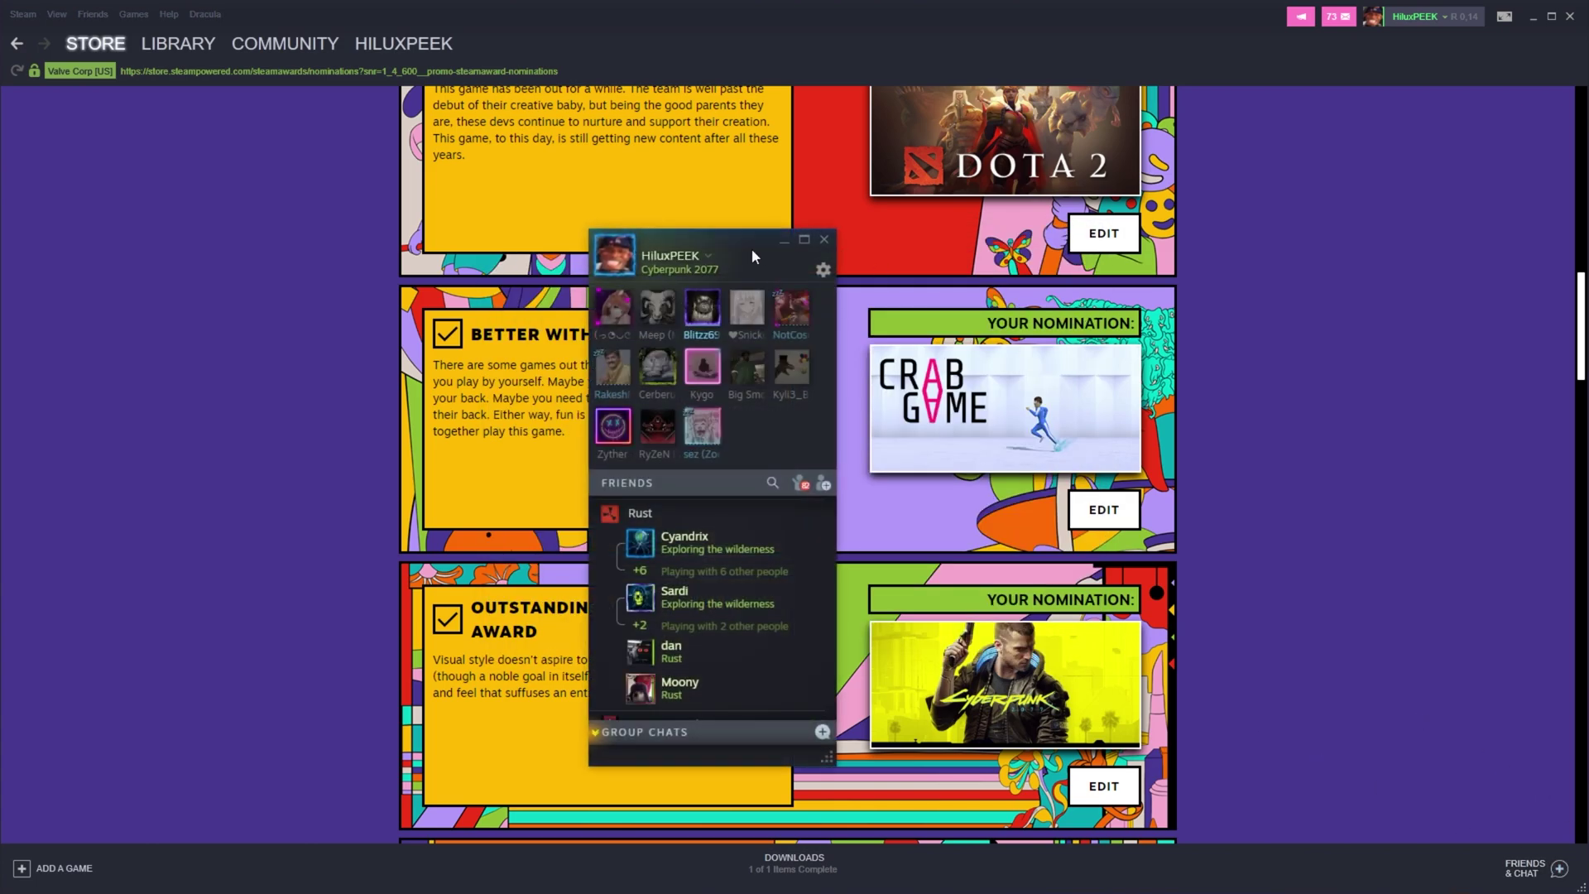
pyautogui.moveTo(842, 269)
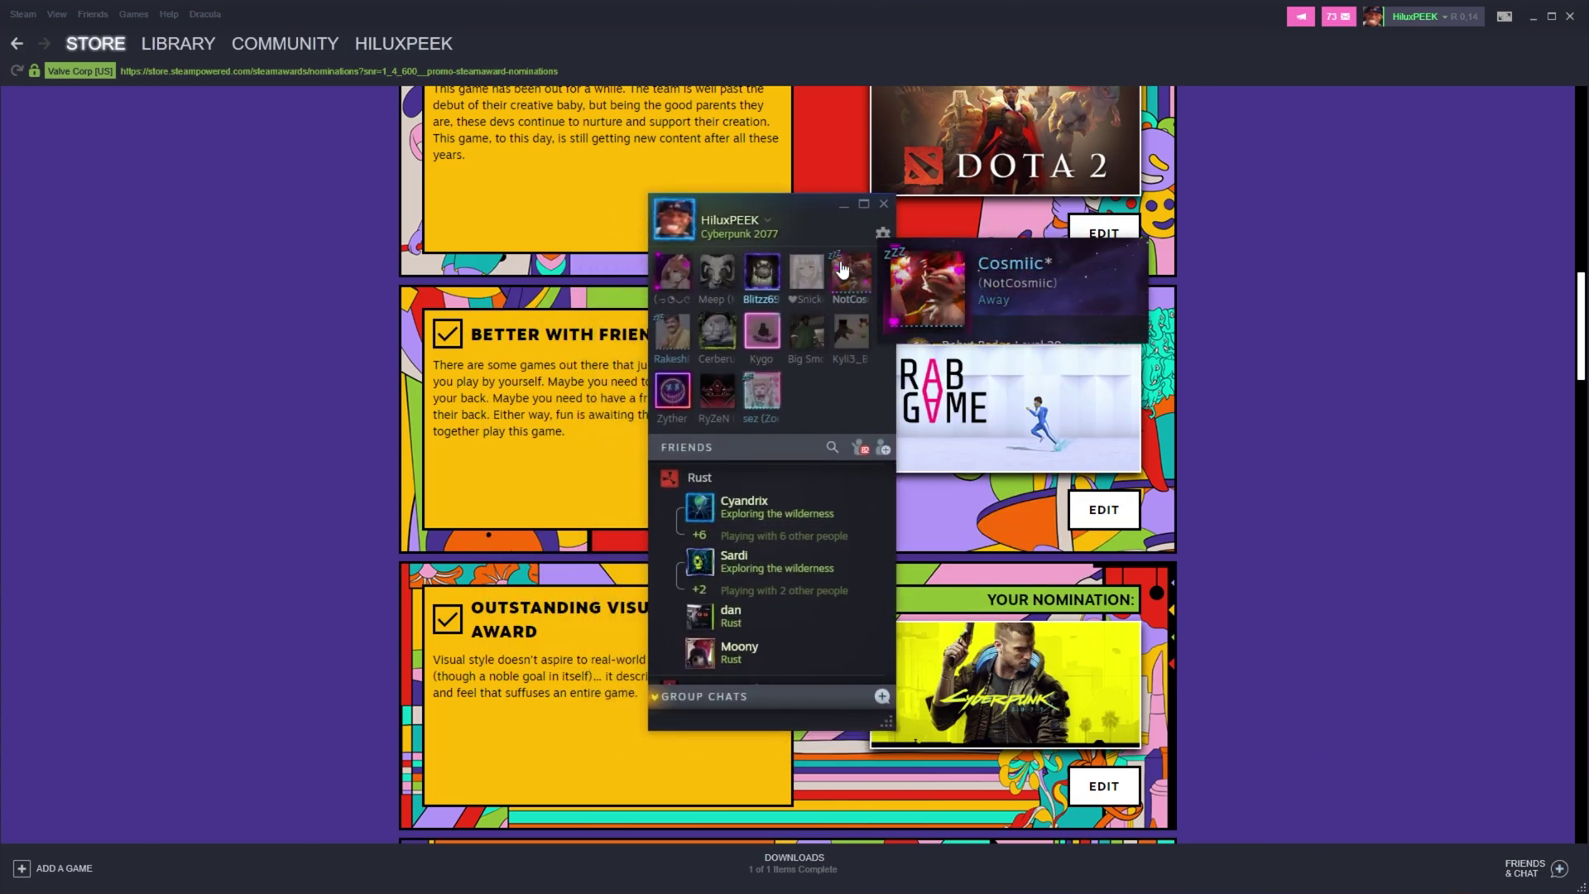
pyautogui.click(883, 204)
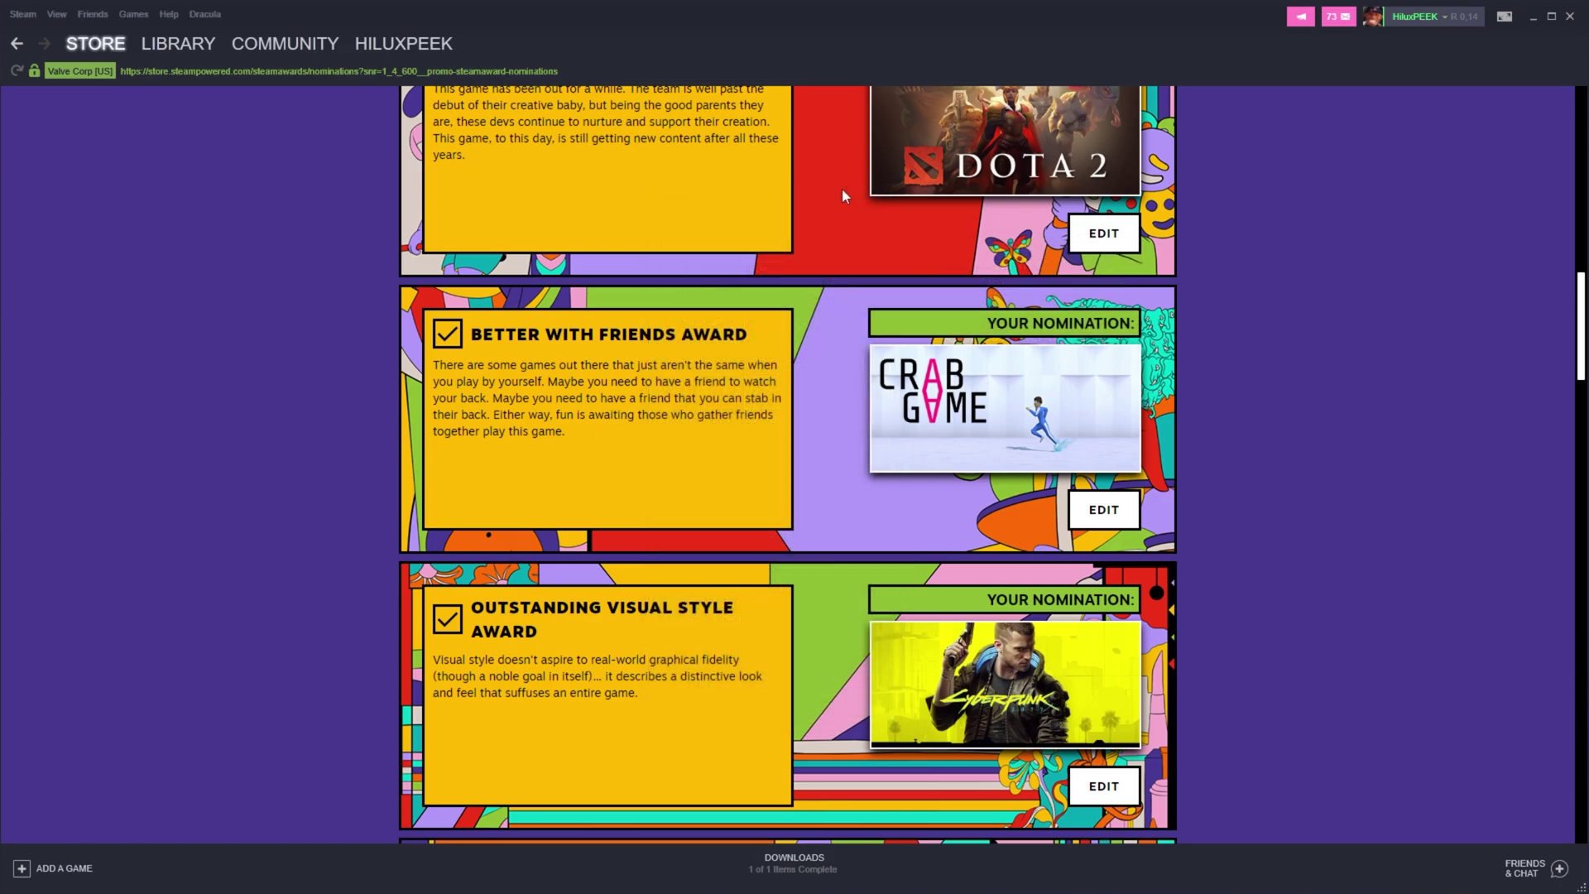
# Check the task list, Nomination Committee badge levels and FAQs on the Steam Awards nominations page, and minimize the Steam window
pyautogui.scroll(-20, 565, 346)
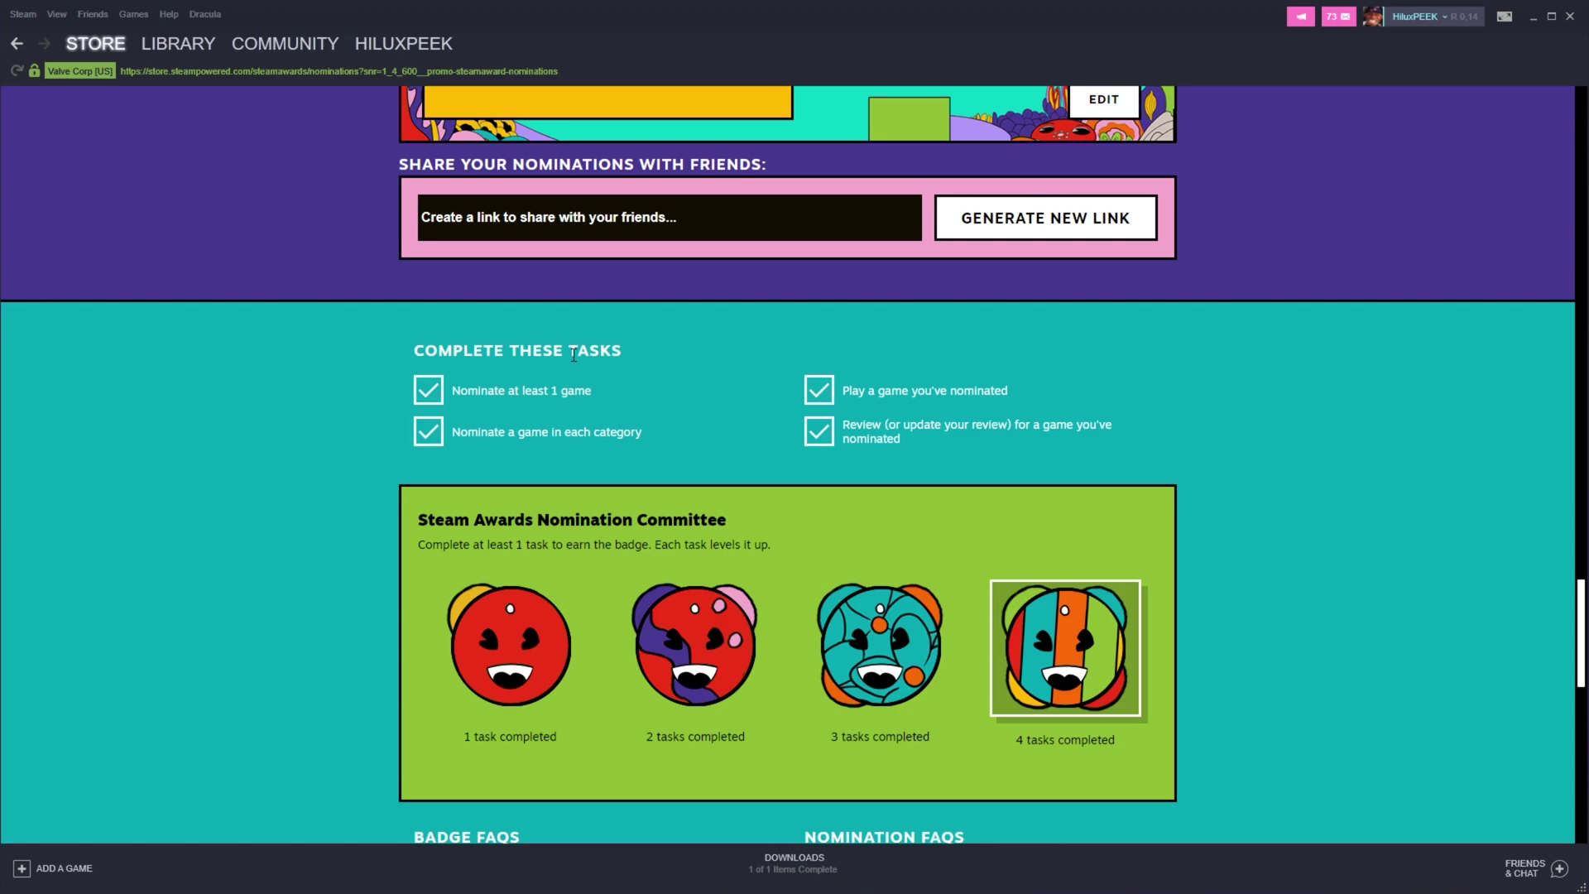
pyautogui.scroll(-2, 573, 355)
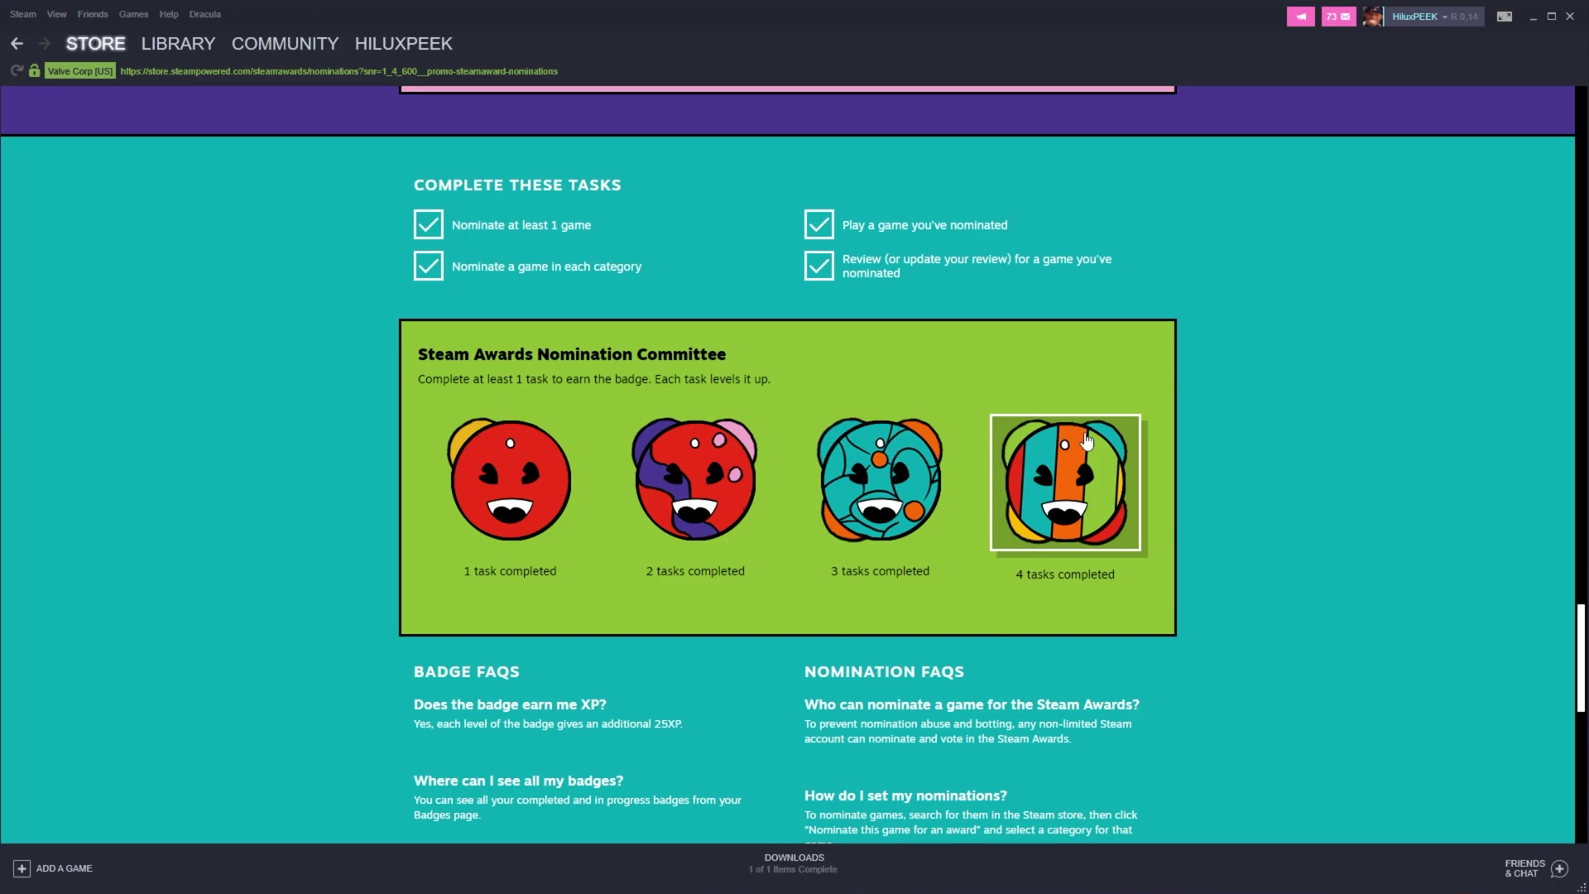
pyautogui.scroll(-10, 1086, 441)
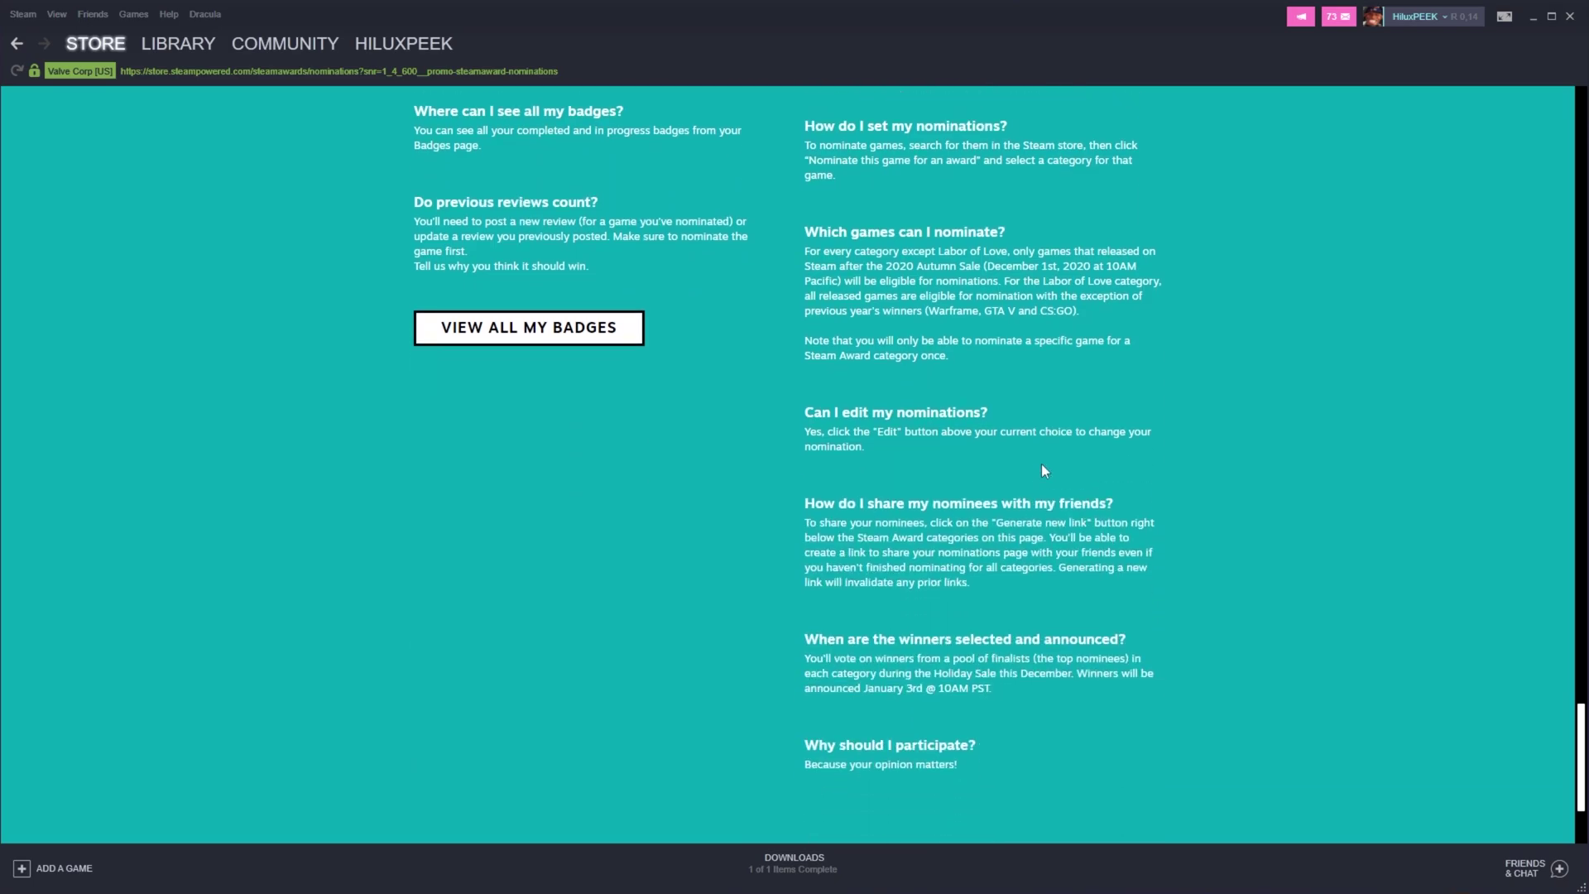
pyautogui.scroll(15, 1039, 470)
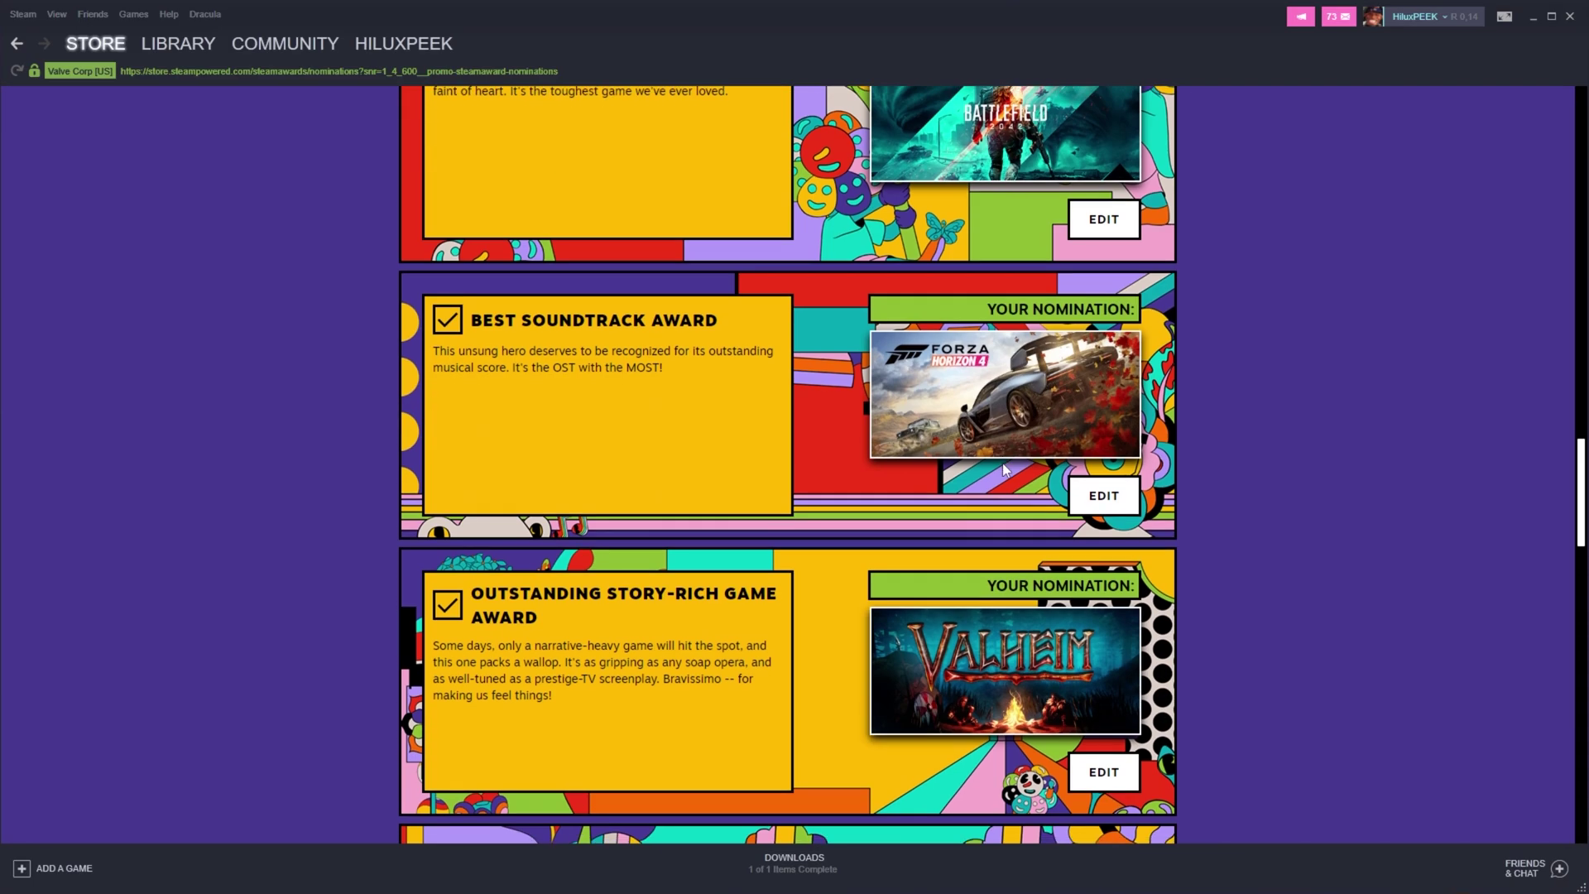
pyautogui.scroll(10, 1004, 470)
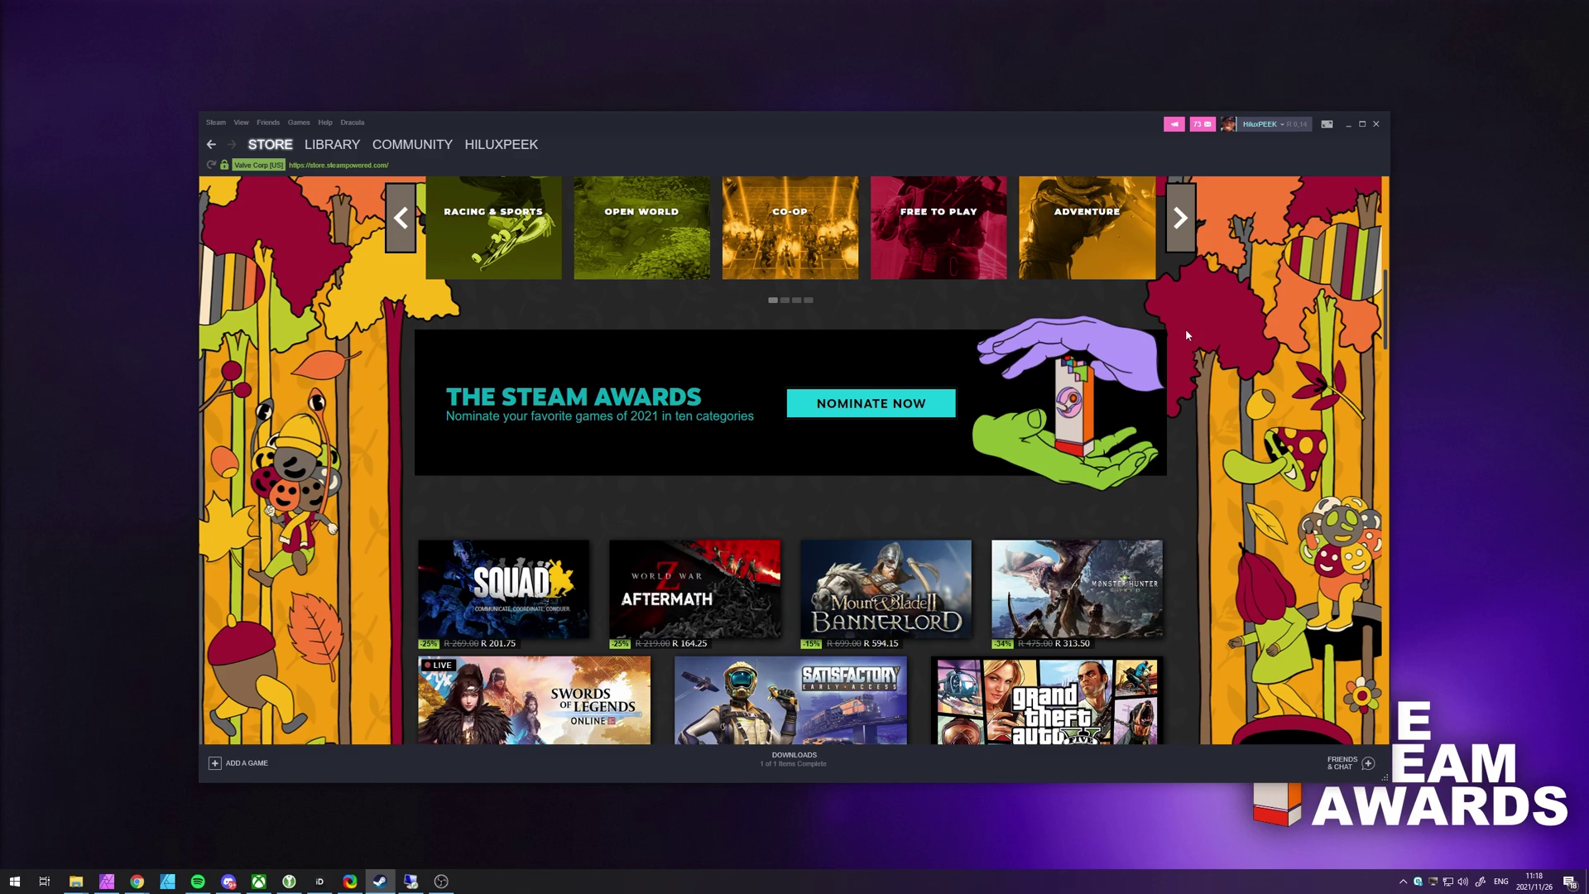
pyautogui.click(1347, 126)
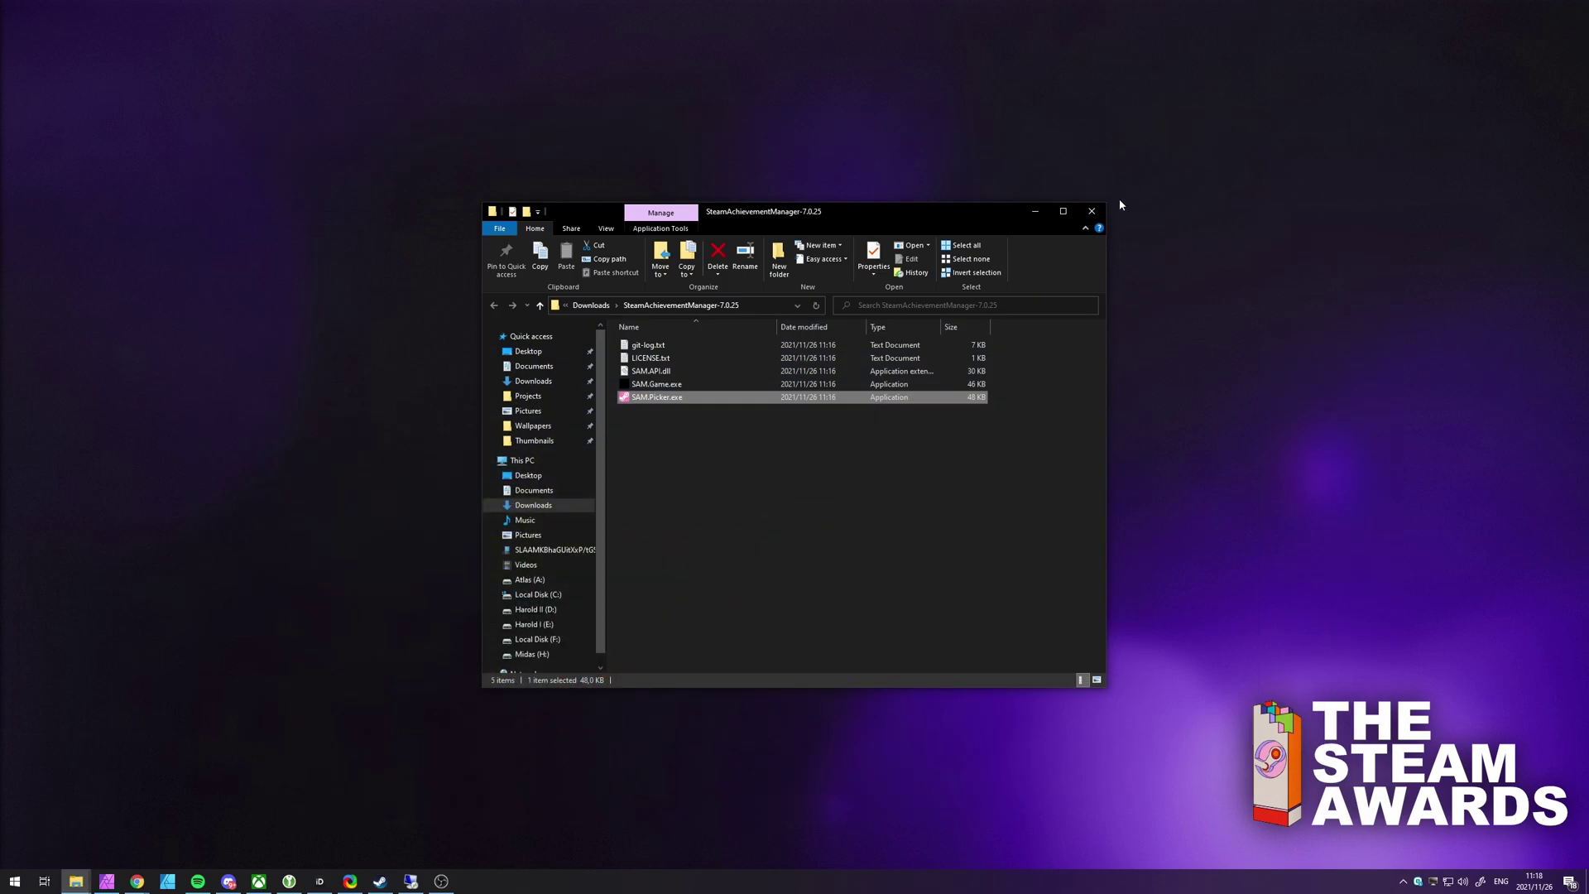